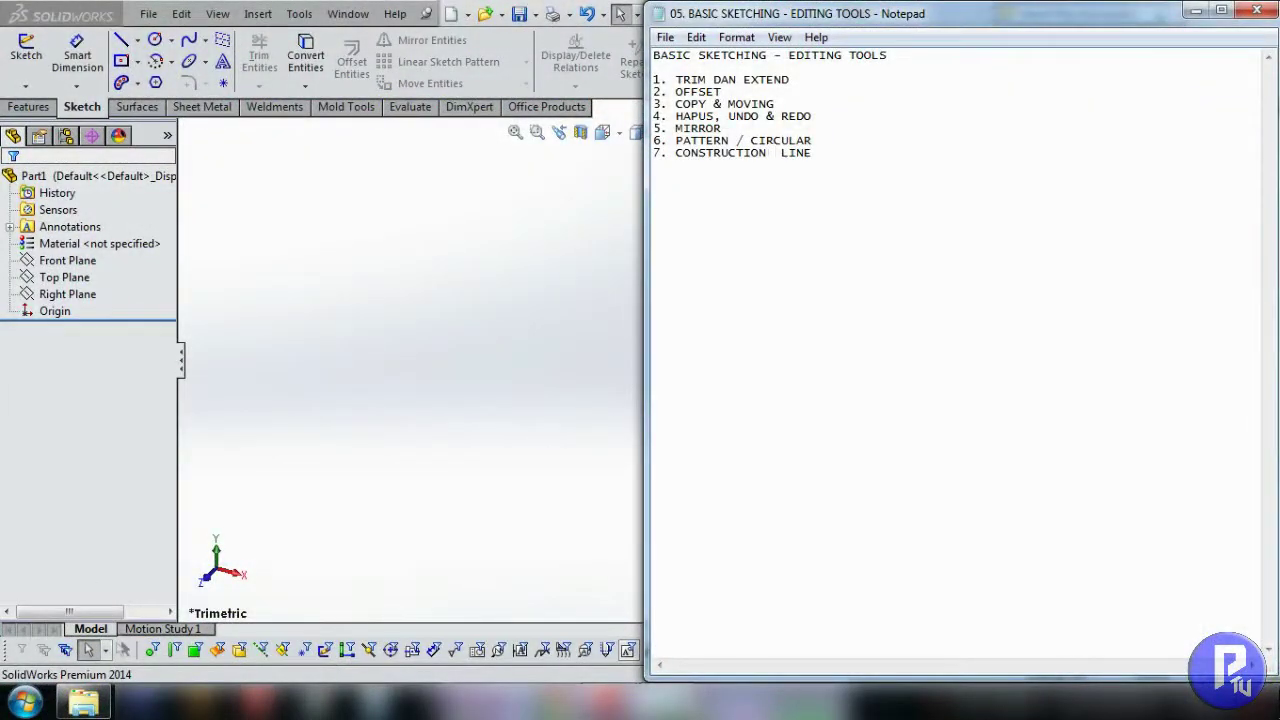
- Highlight the pattern/circular topic in Notepad and bring the SolidWorks part window forward
left_click_drag(655, 141, 811, 141)
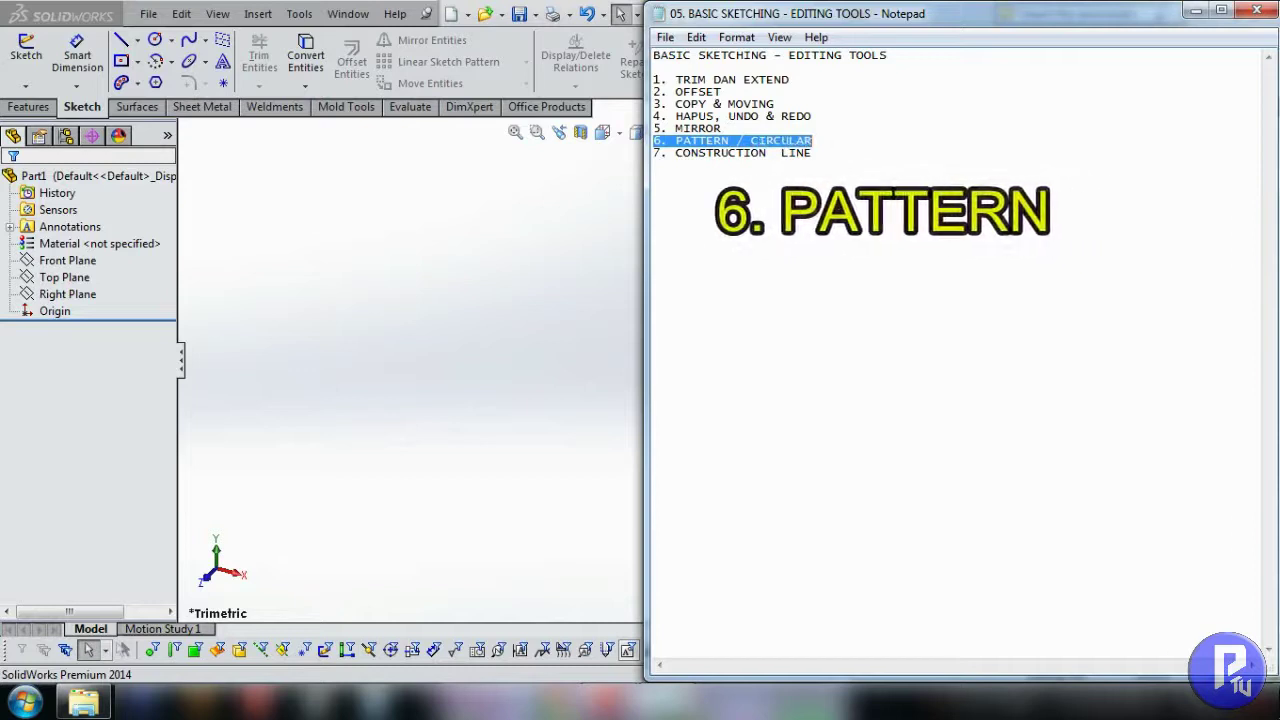
left_click(490, 428)
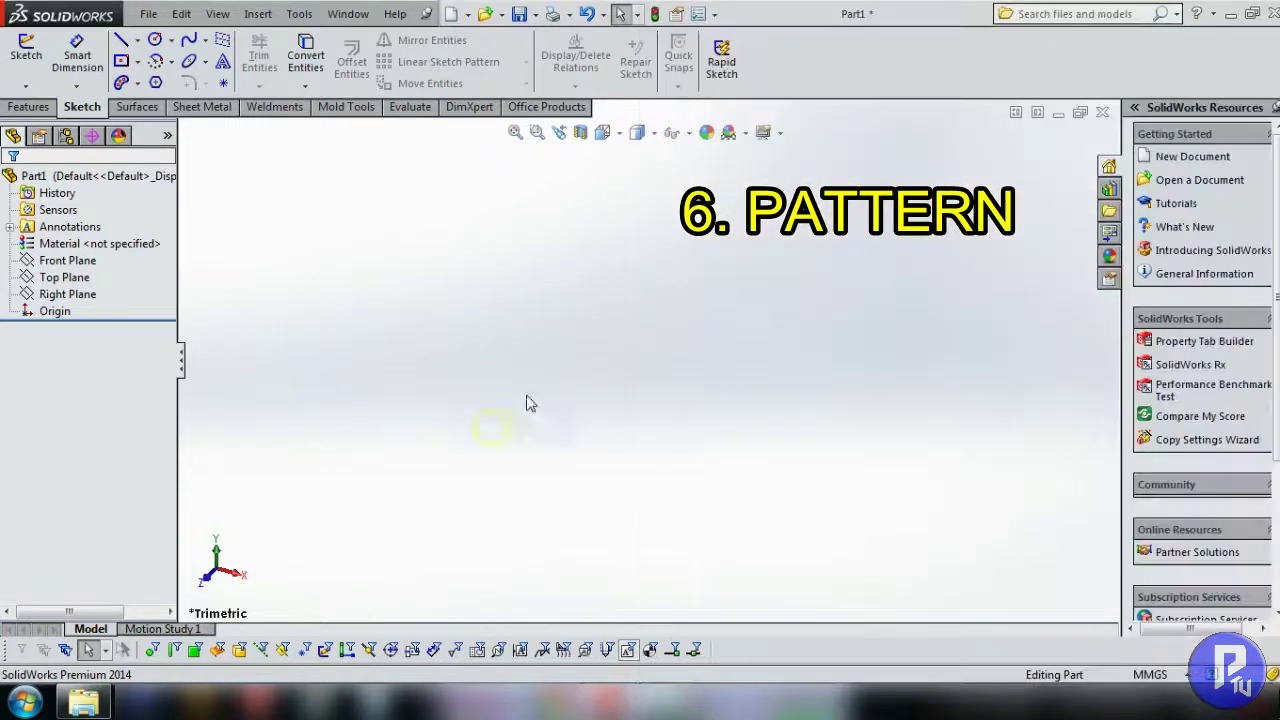
- Face the Front Plane and draw a large circle of radius about 121.97 centred on the origin
left_click(95, 260)
left_click(149, 240)
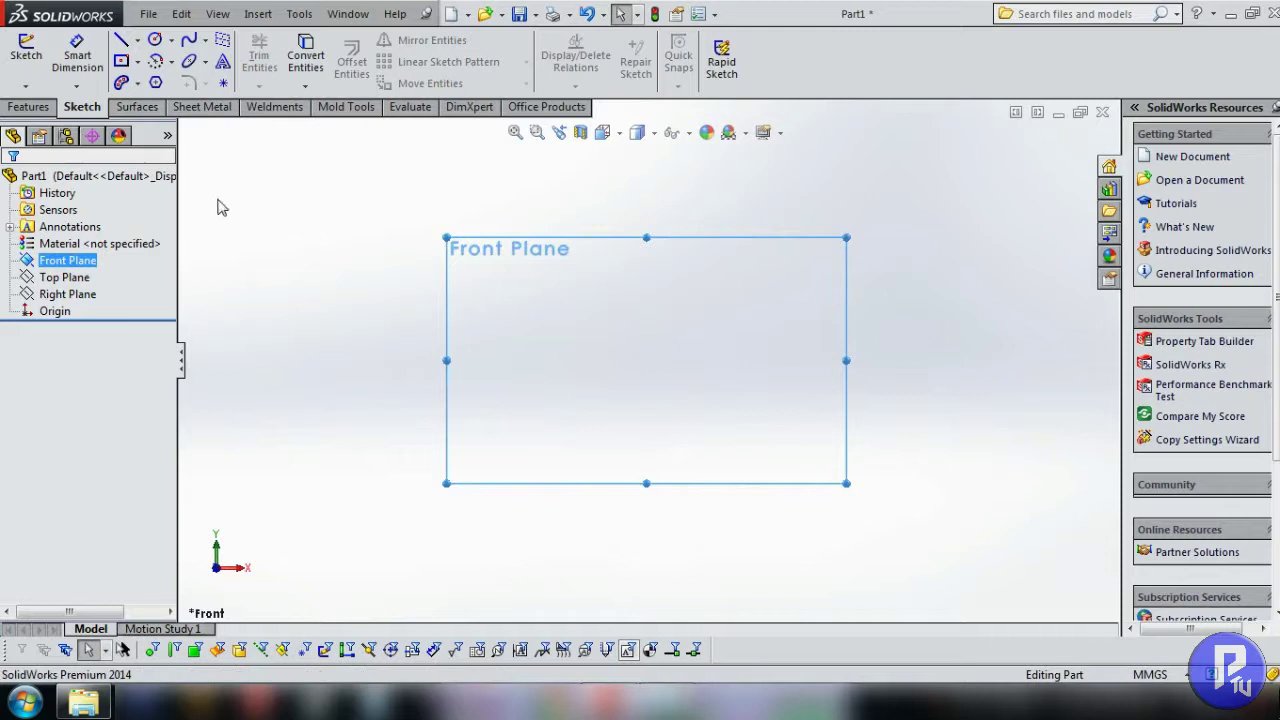
left_click(155, 40)
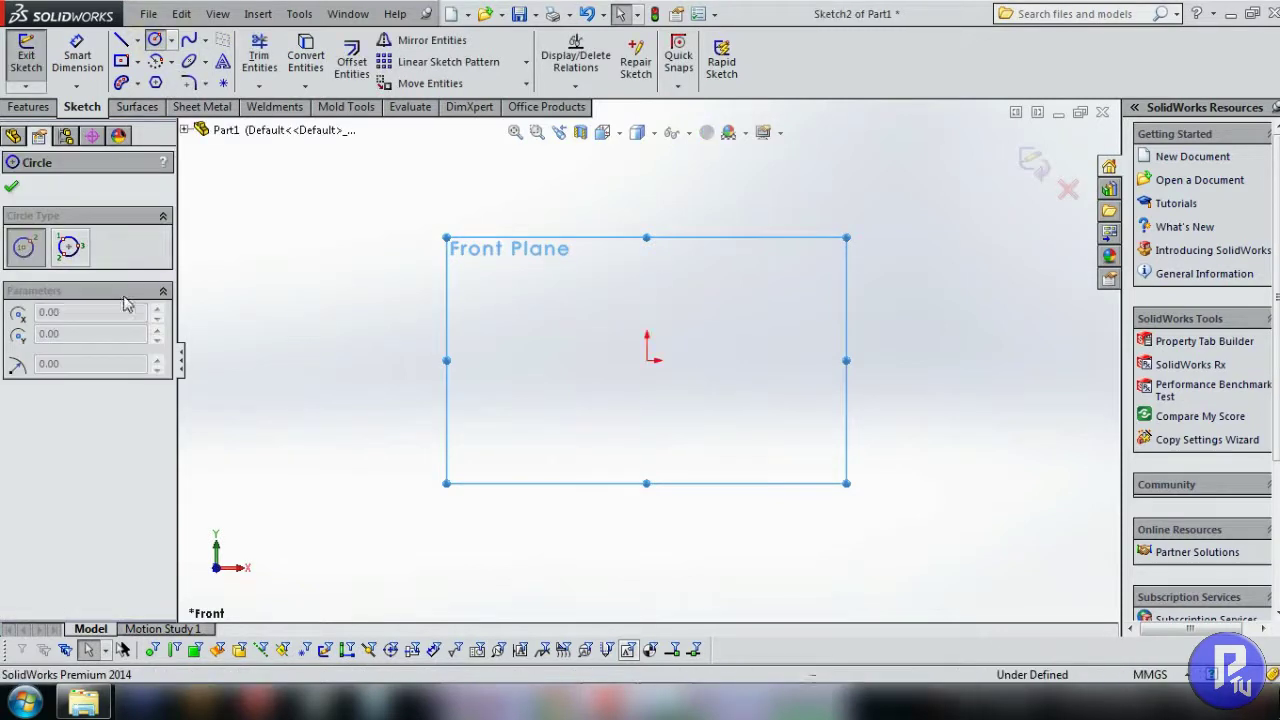
left_click(646, 360)
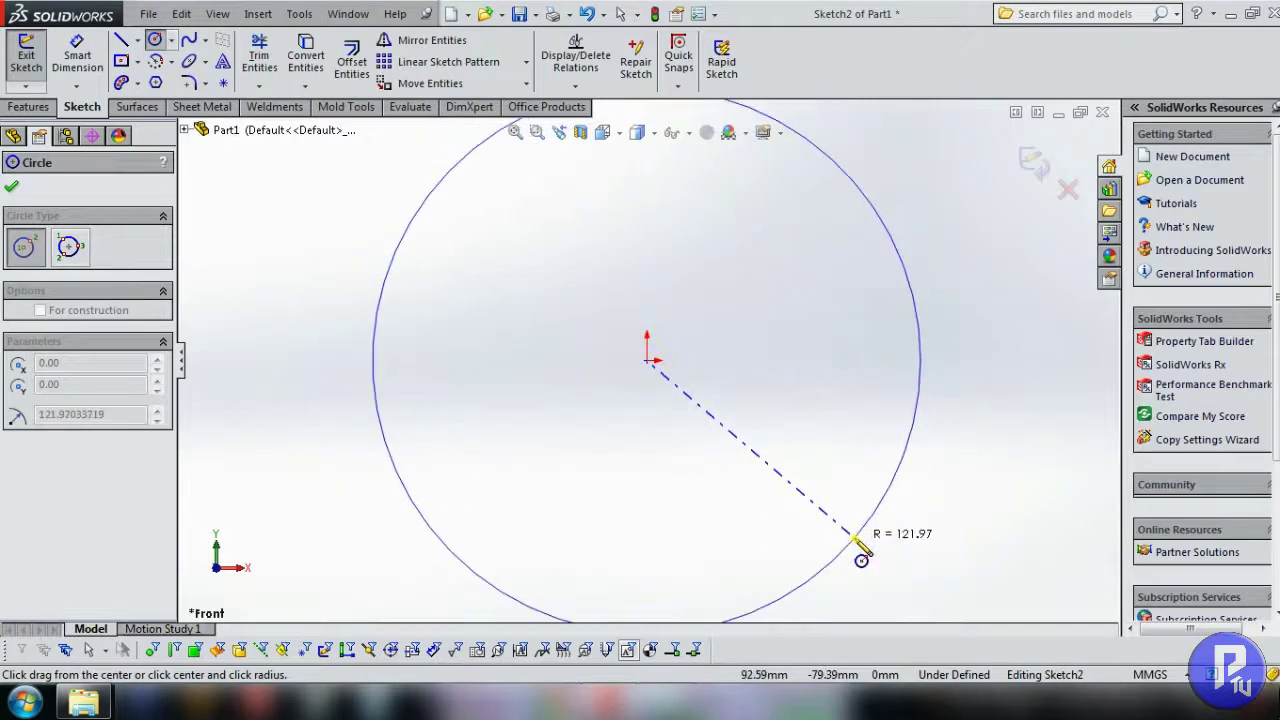
left_click(855, 550)
- Draw a small centre-point square inside the circle, left of centre
left_click(121, 61)
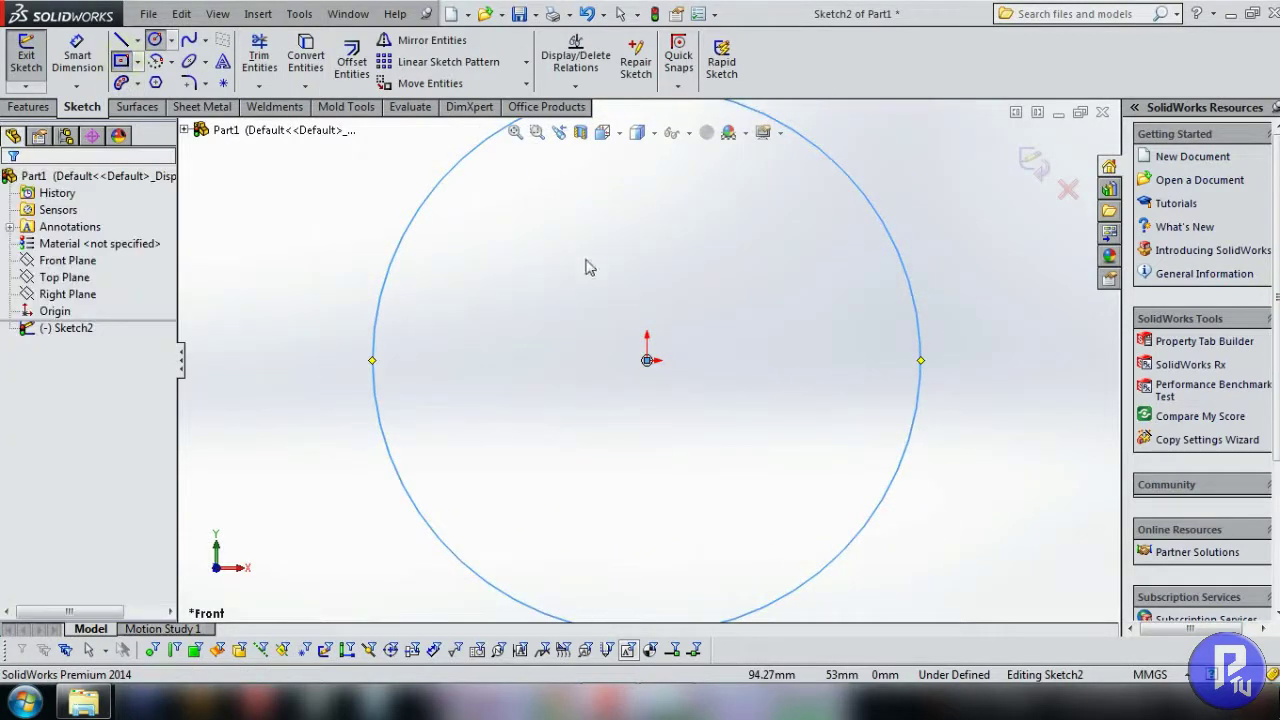
left_click(519, 290)
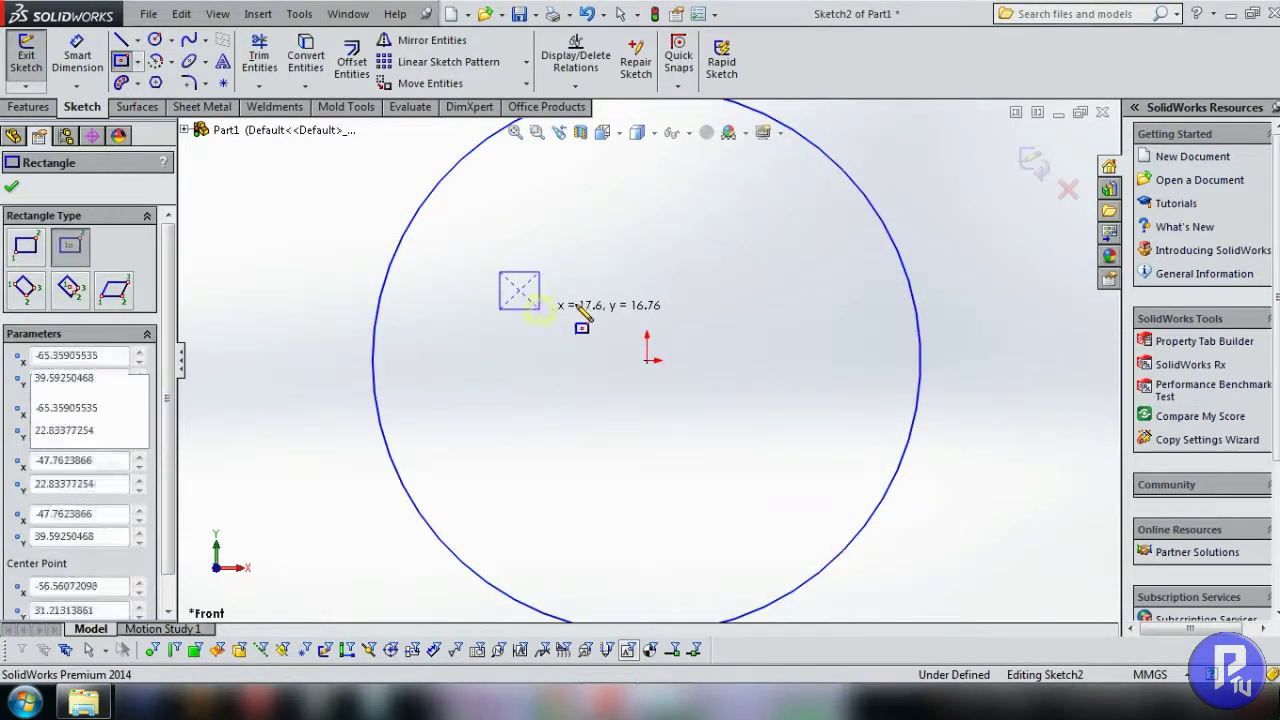
left_click(540, 309)
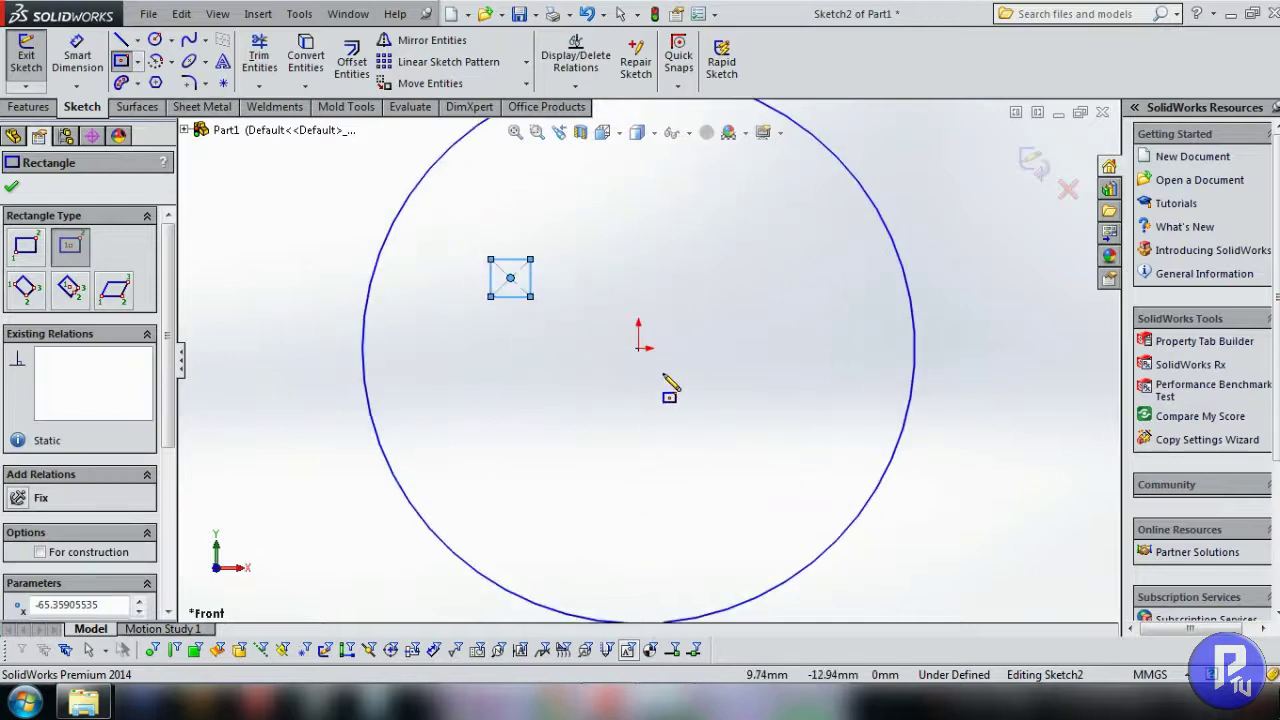
scroll(645, 264, "up", 2)
scroll(600, 255, "up", 1)
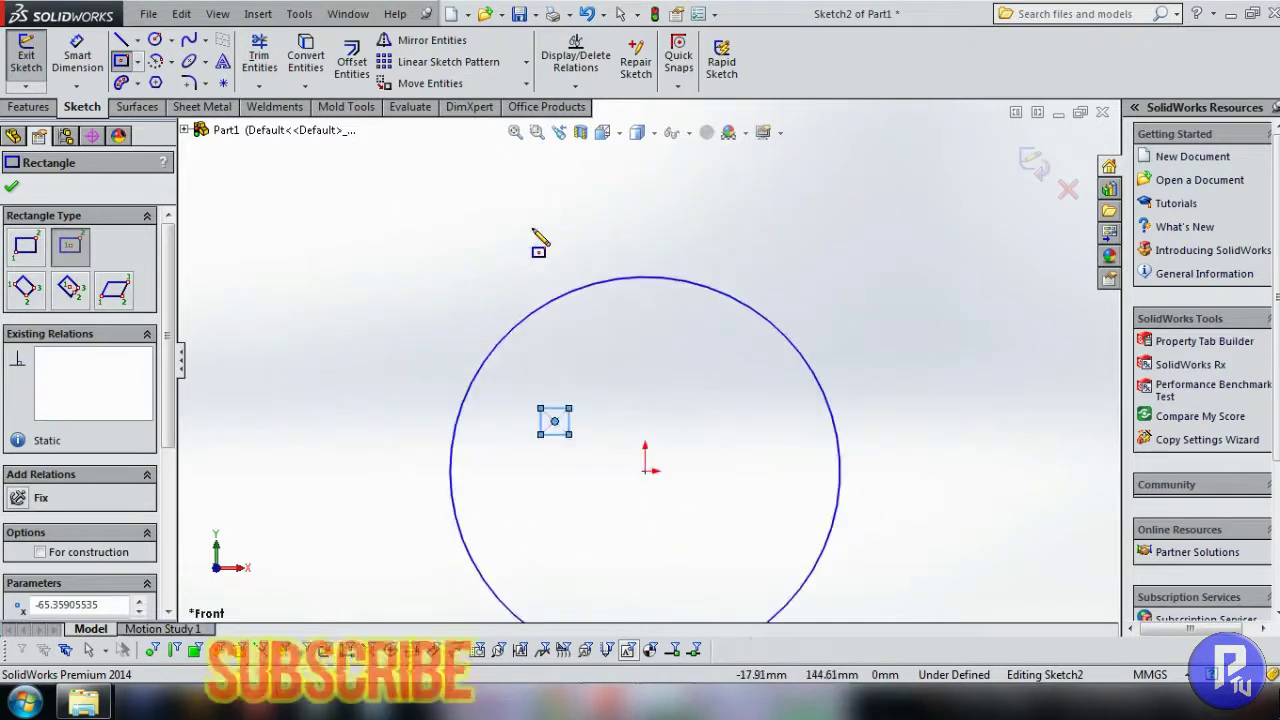
- Draw a small circle above the large circle's centre
left_click(155, 38)
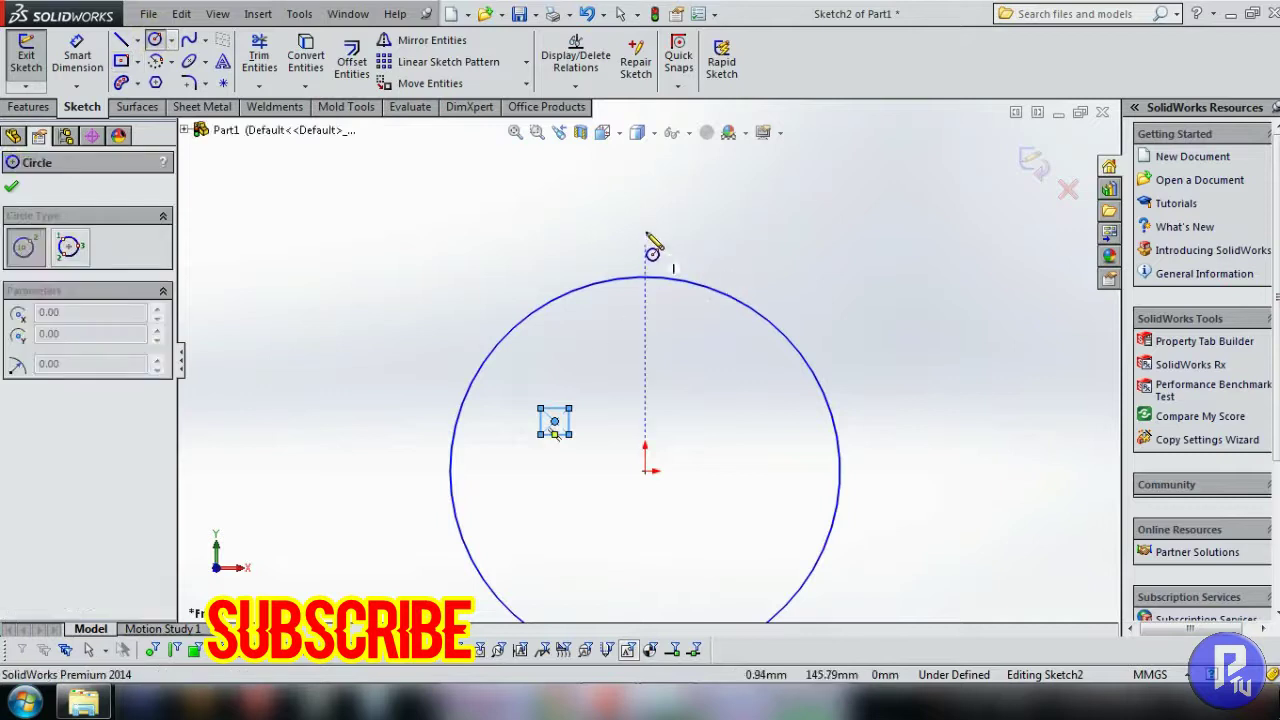
left_click(645, 232)
left_click(674, 258)
key("Escape")
scroll(643, 480, "up", 3)
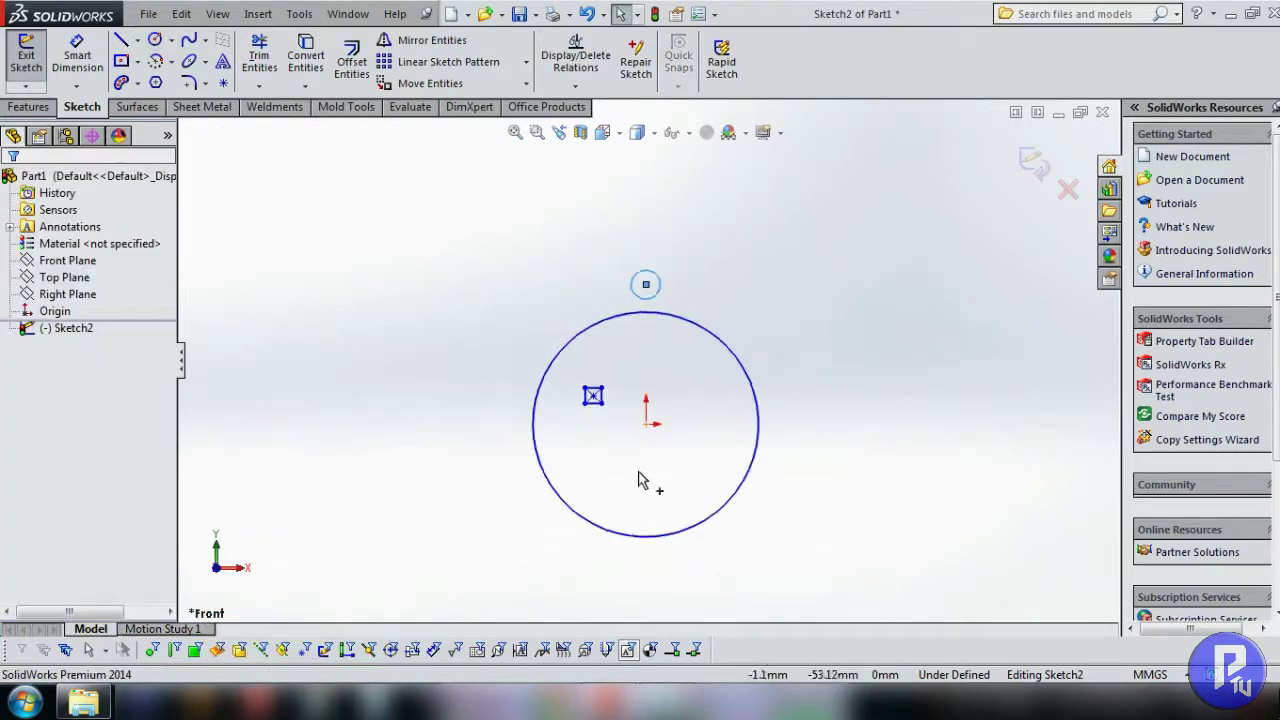
scroll(666, 380, "down", 3)
scroll(612, 355, "down", 3)
scroll(612, 355, "down", 1)
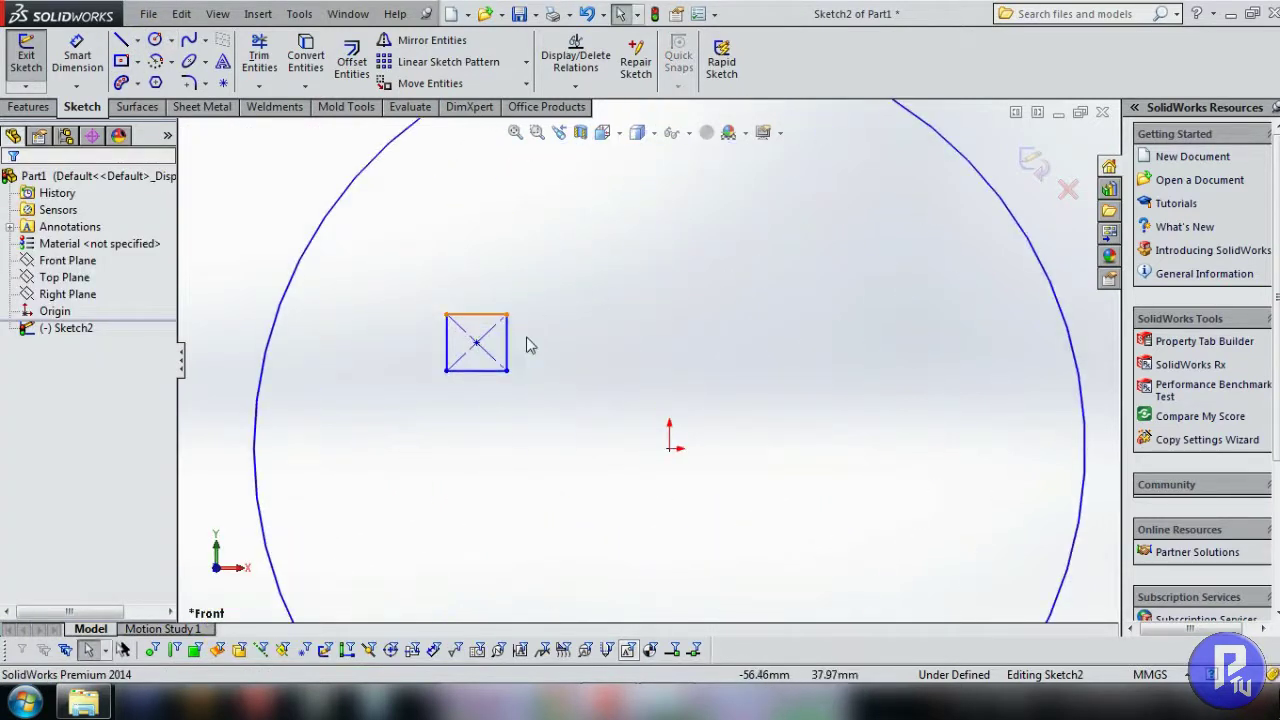
- Start a Linear Sketch Pattern along X with 10mm spacing, initially listing Arc2
left_click(526, 64)
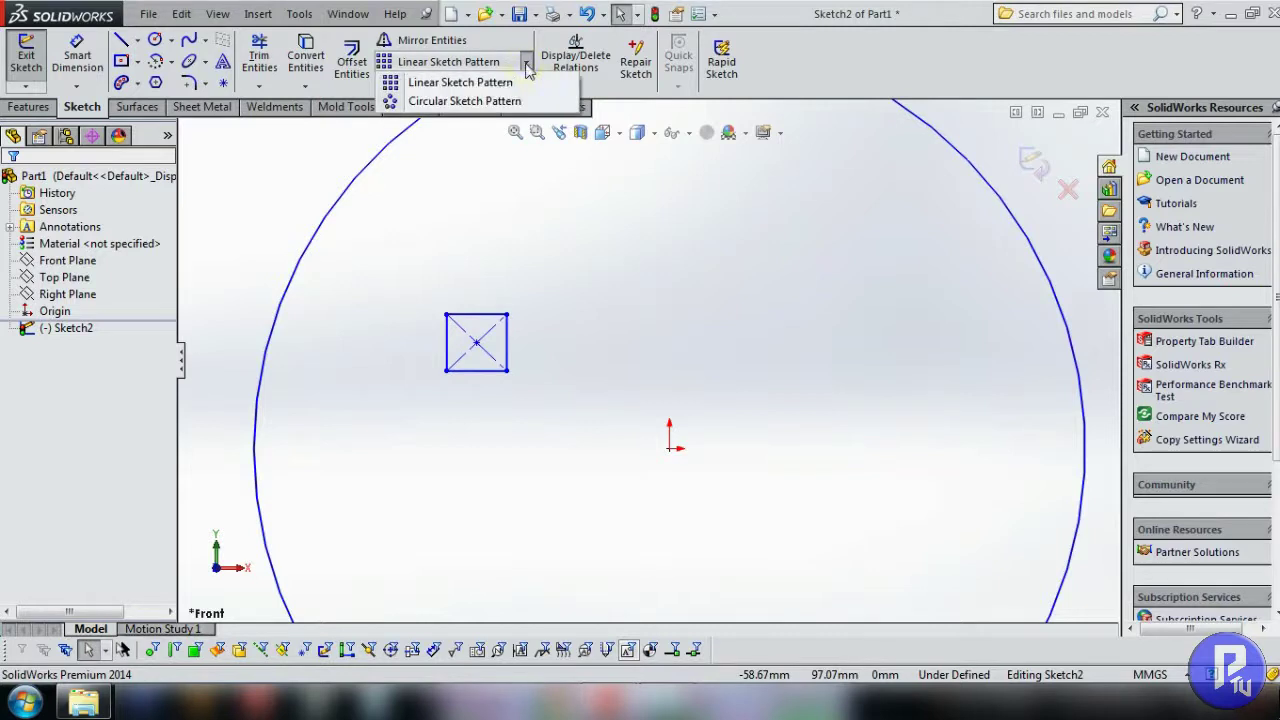
left_click(455, 88)
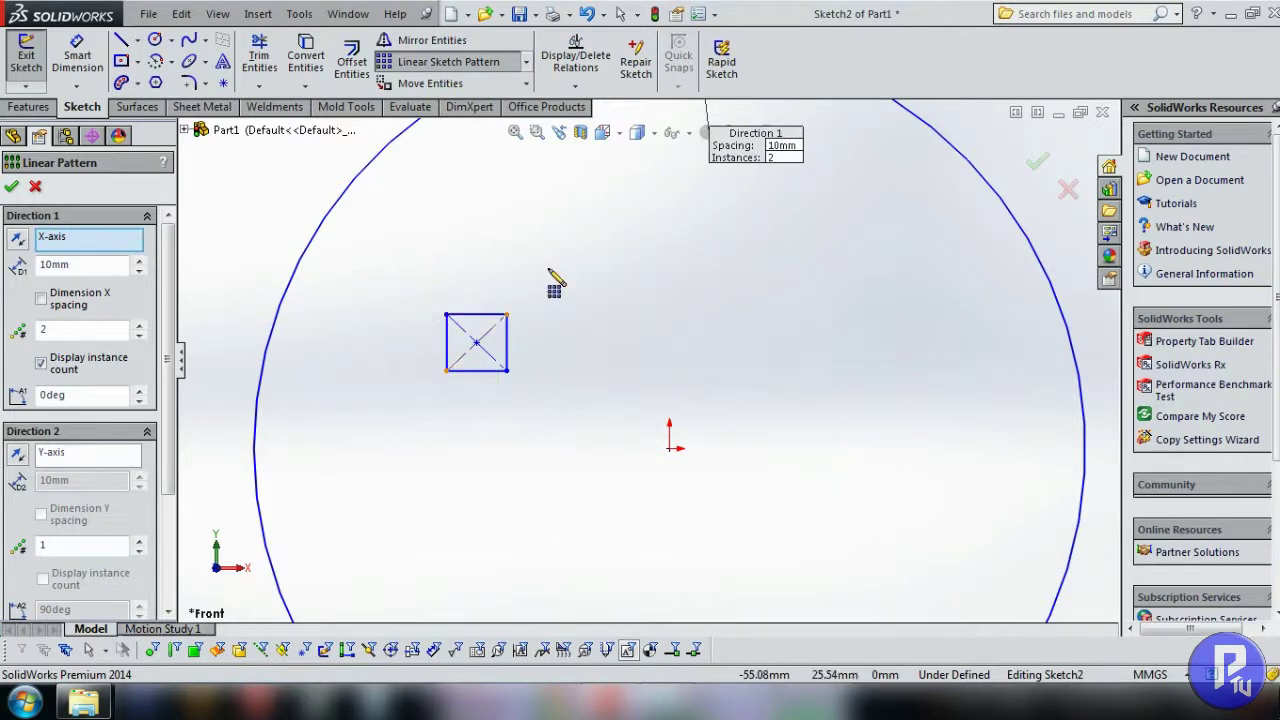
left_click(446, 315)
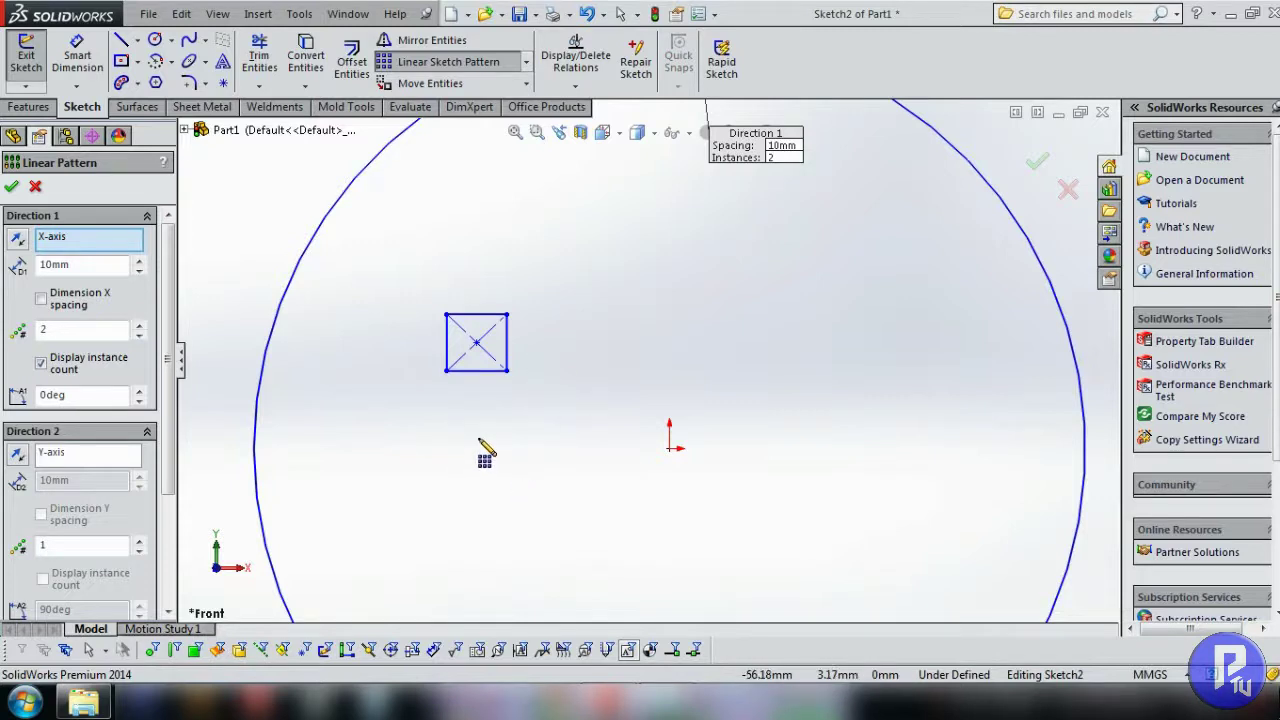
scroll(600, 430, "up", 2)
scroll(640, 440, "up", 1)
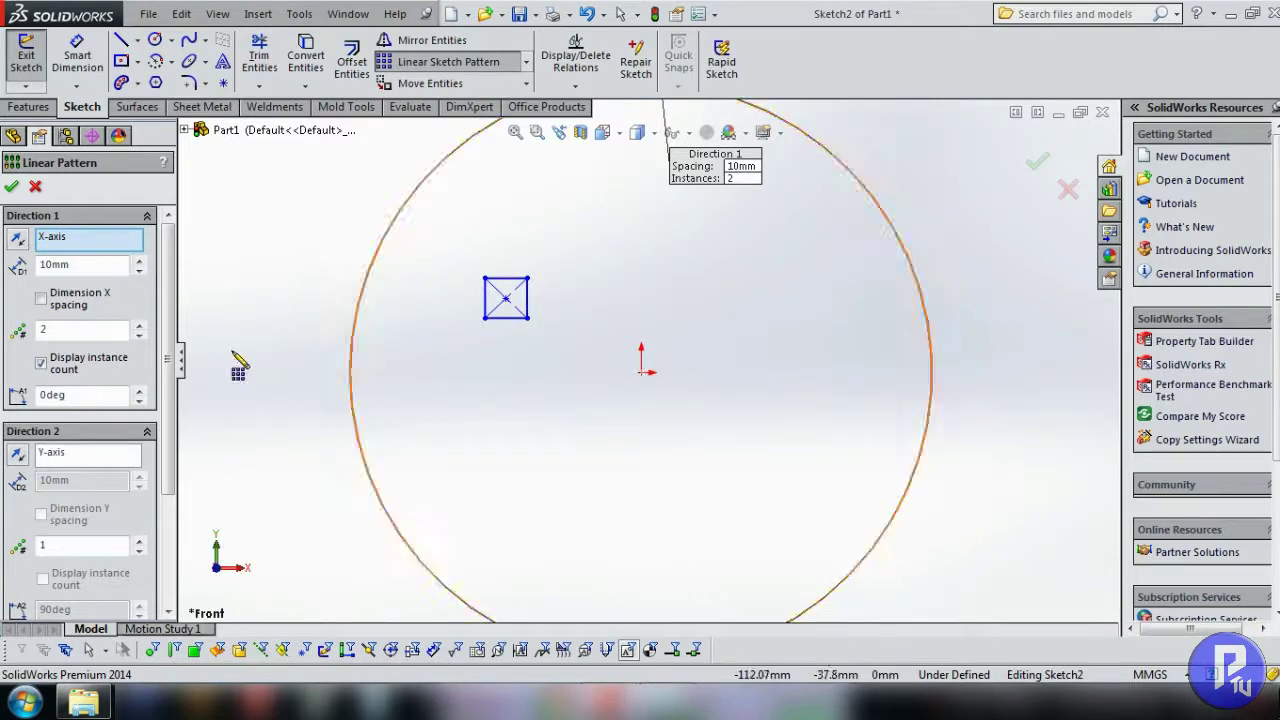
scroll(172, 322, "down", 2)
scroll(120, 420, "down", 2)
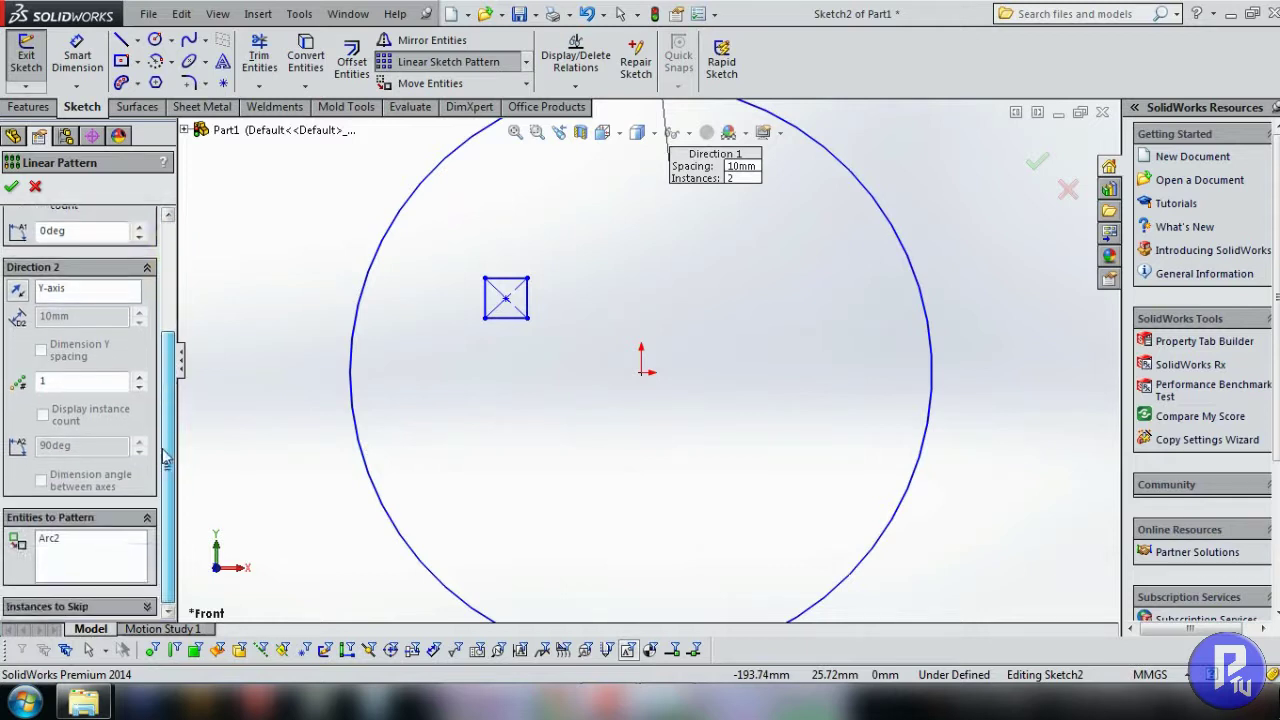
- Replace Arc2 with the square's four edges, Line1–Line4, as the entities to pattern
left_click(107, 561)
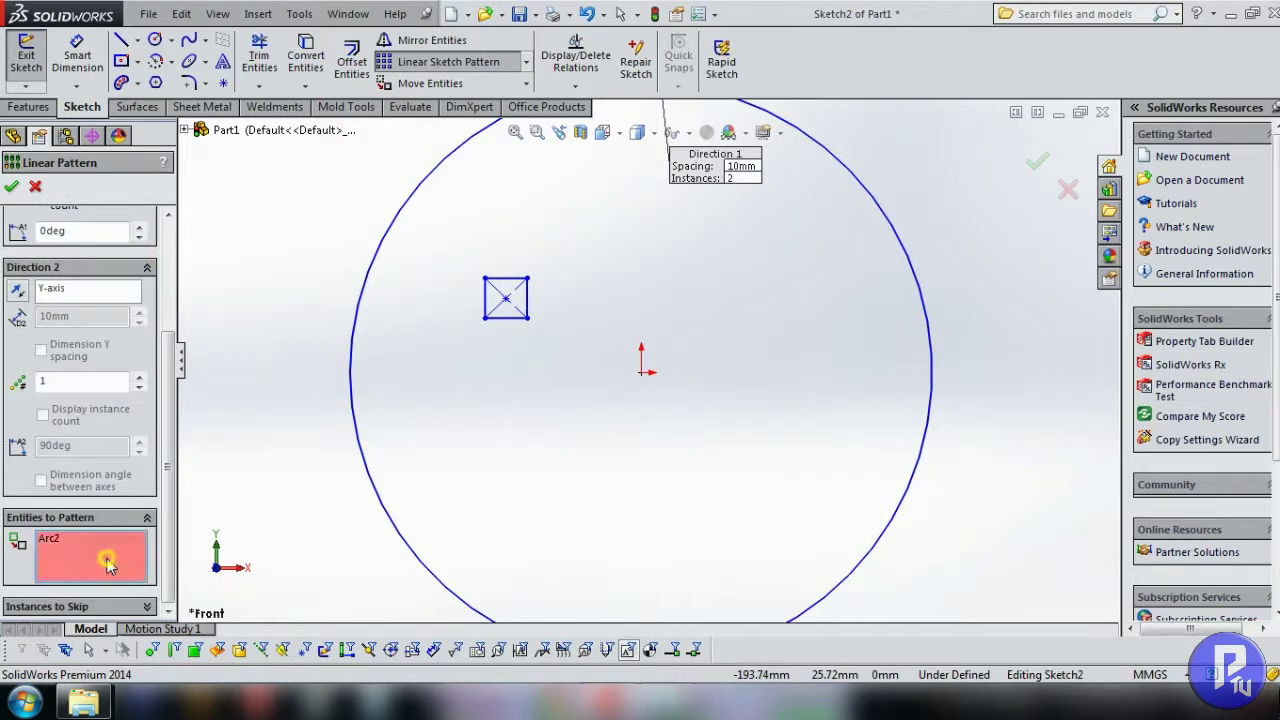
right_click(107, 557)
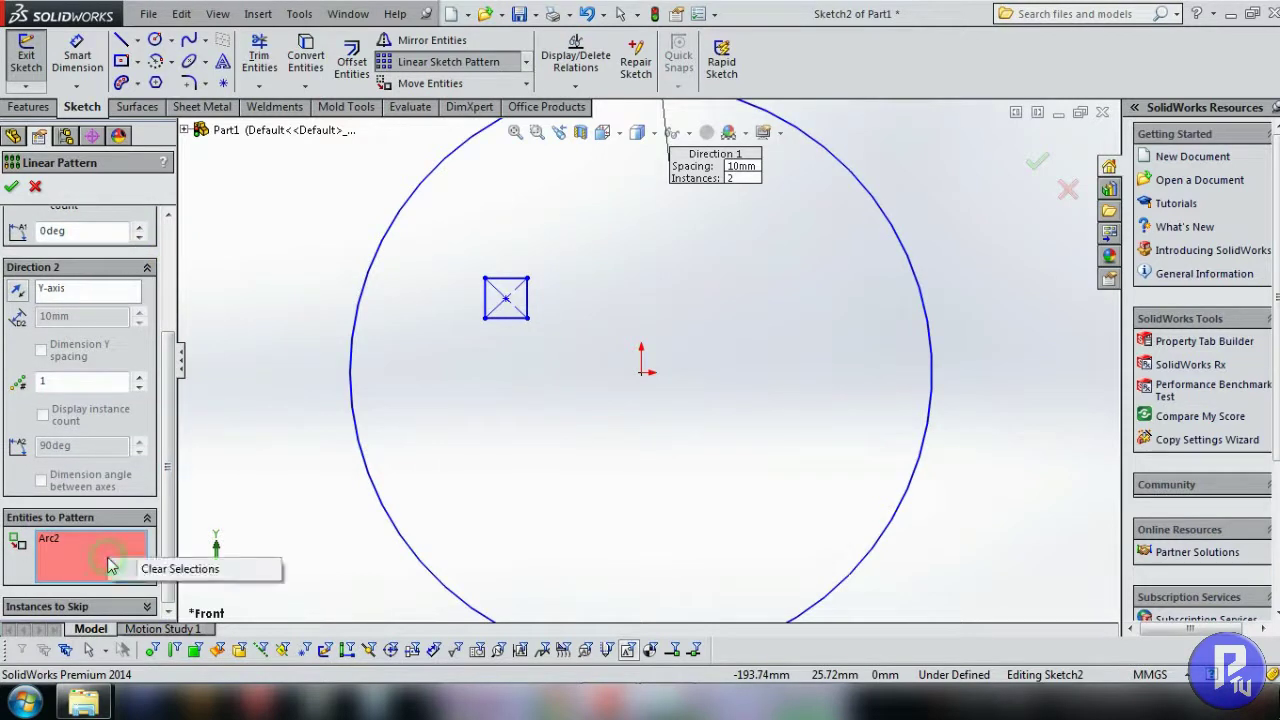
left_click(108, 577)
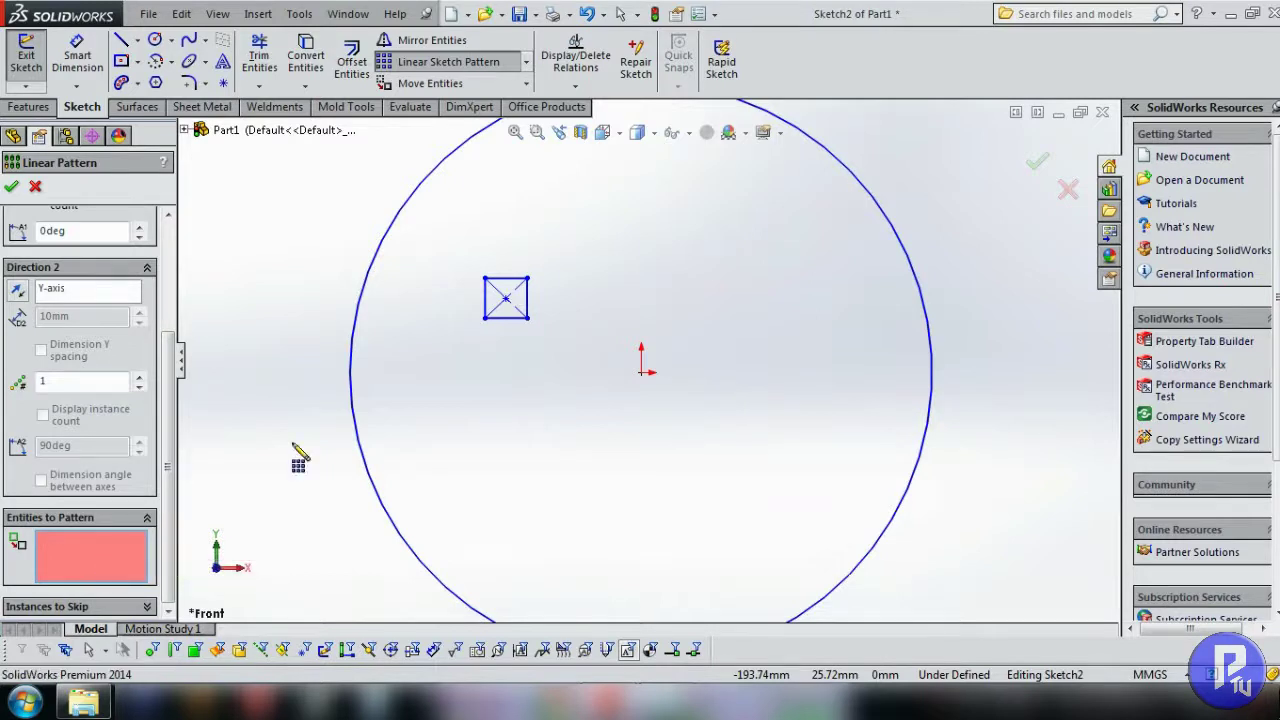
left_click_drag(463, 258, 533, 342)
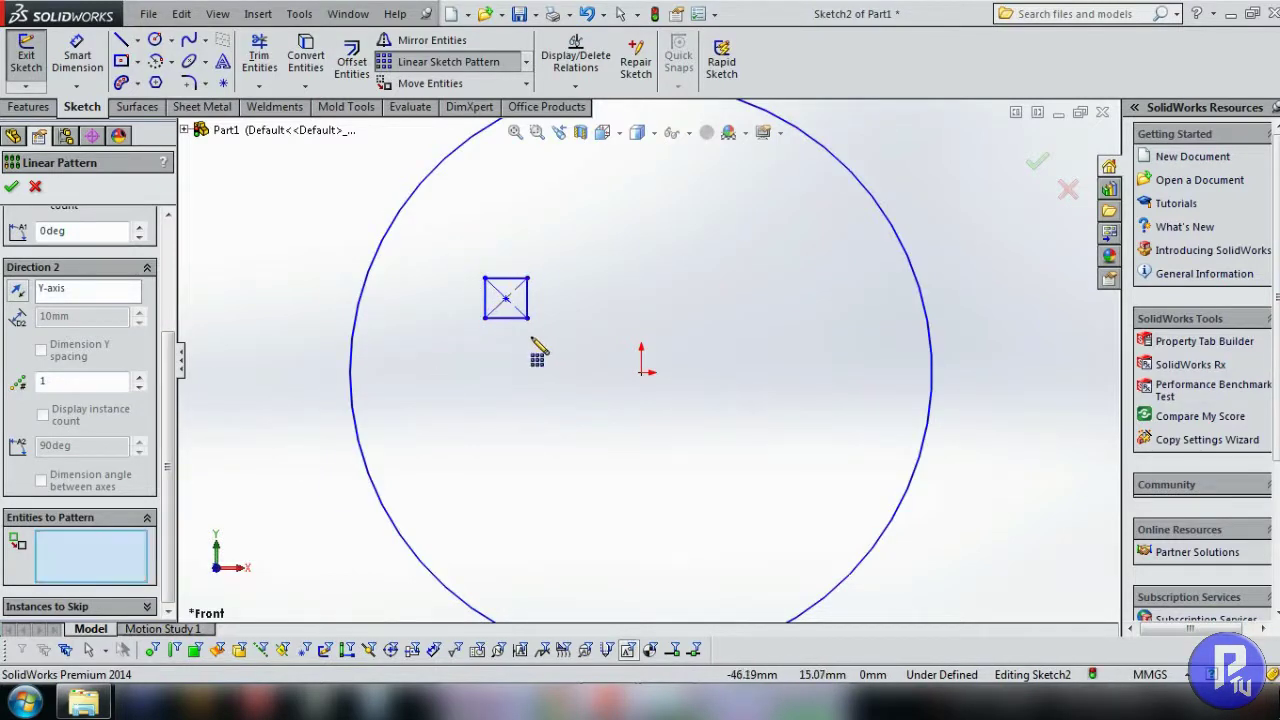
left_click(505, 280)
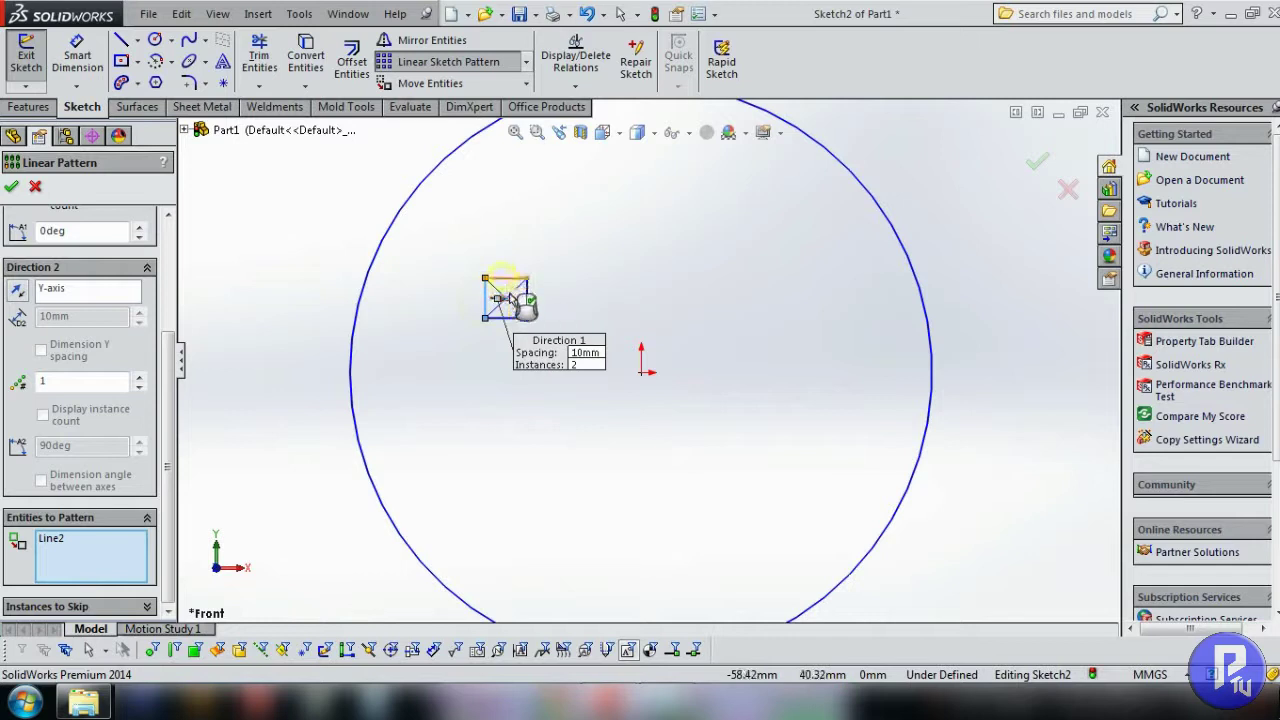
left_click(528, 300)
left_click(509, 319)
left_click(486, 305)
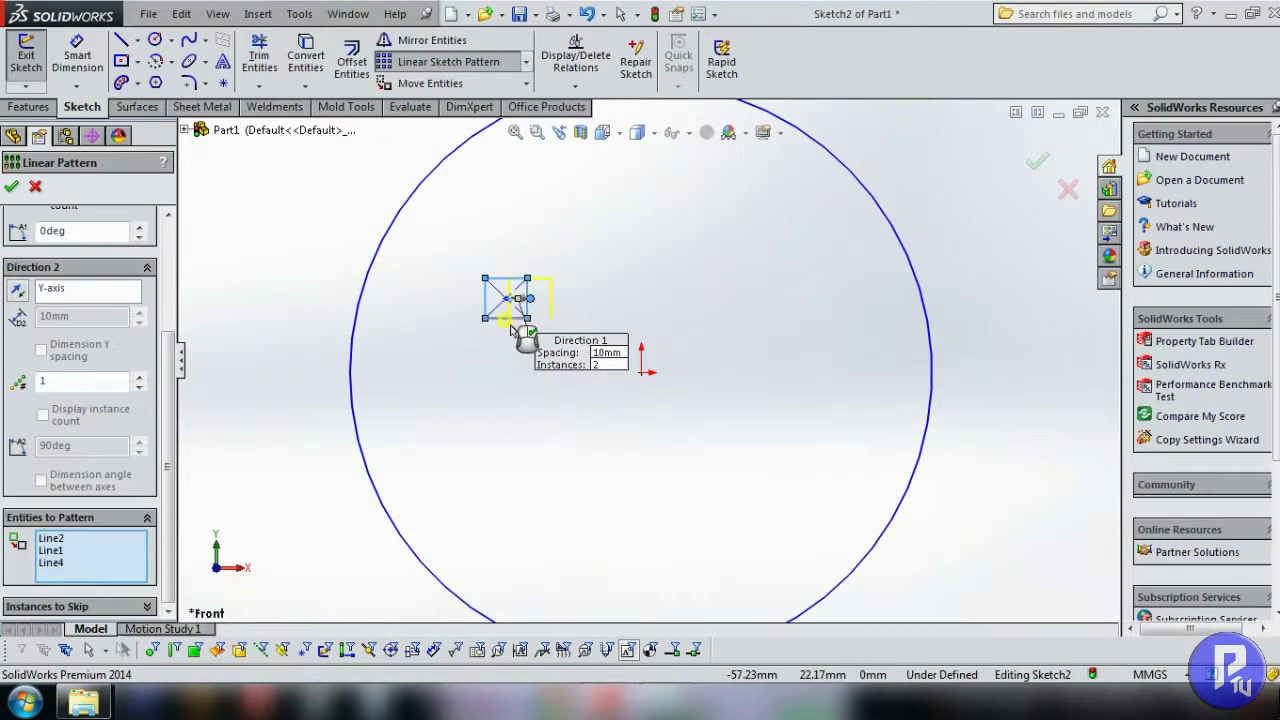
scroll(560, 310, "down", 3)
scroll(505, 282, "down", 2)
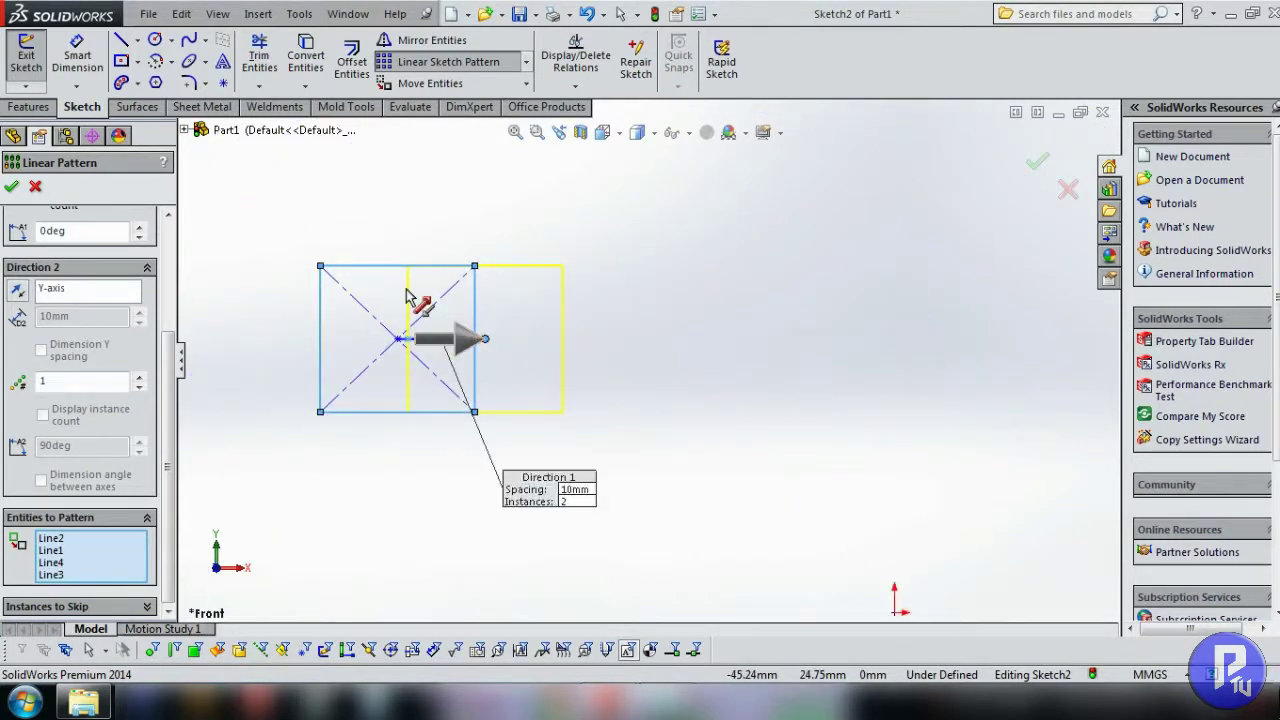
left_click_drag(167, 488, 185, 318)
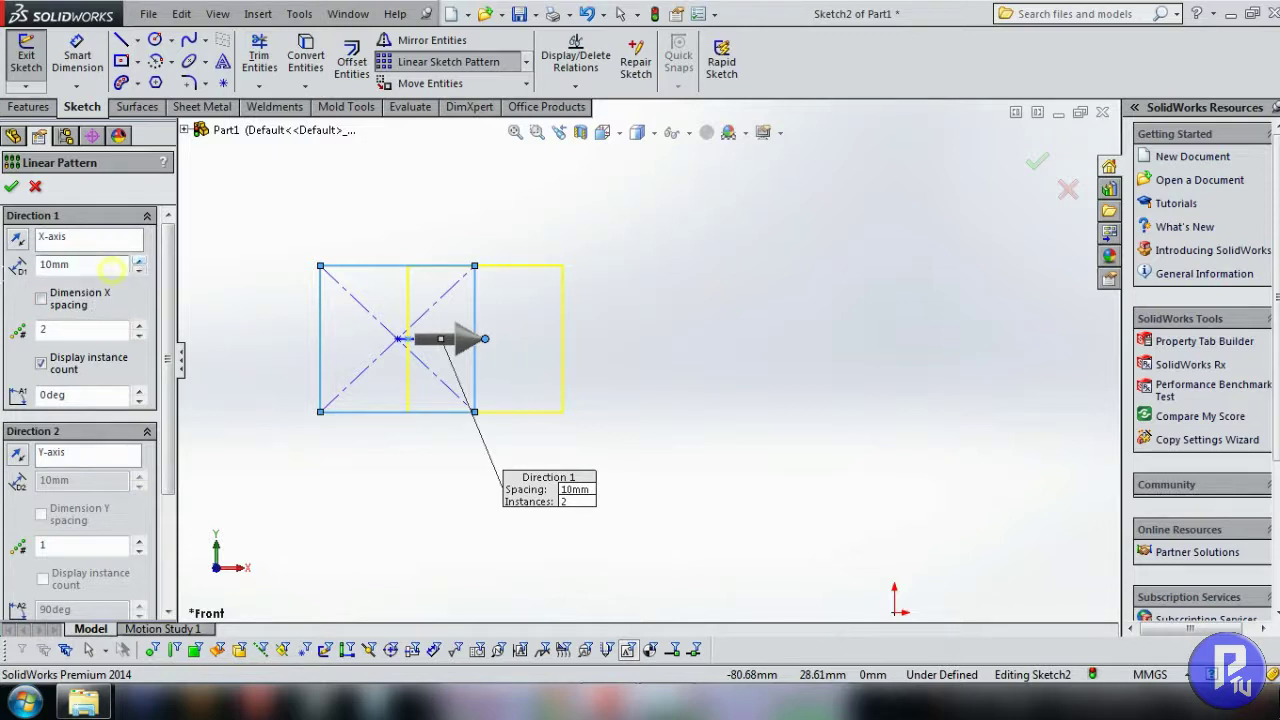
- Set Direction 1 spacing to 50mm and instances to 3, giving three squares along X
key("Return")
scroll(830, 415, "up", 1)
scroll(850, 430, "up", 2)
middle_click_drag(783, 450, 760, 436, "ctrl")
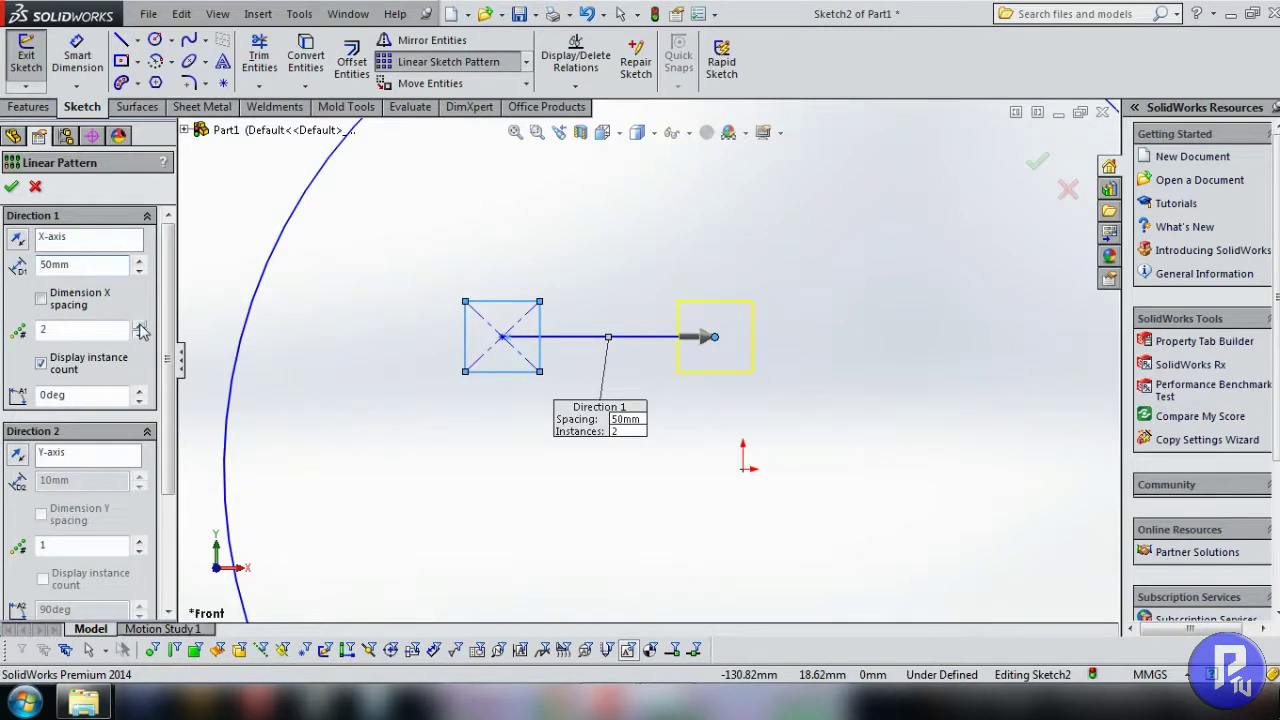
left_click(140, 326)
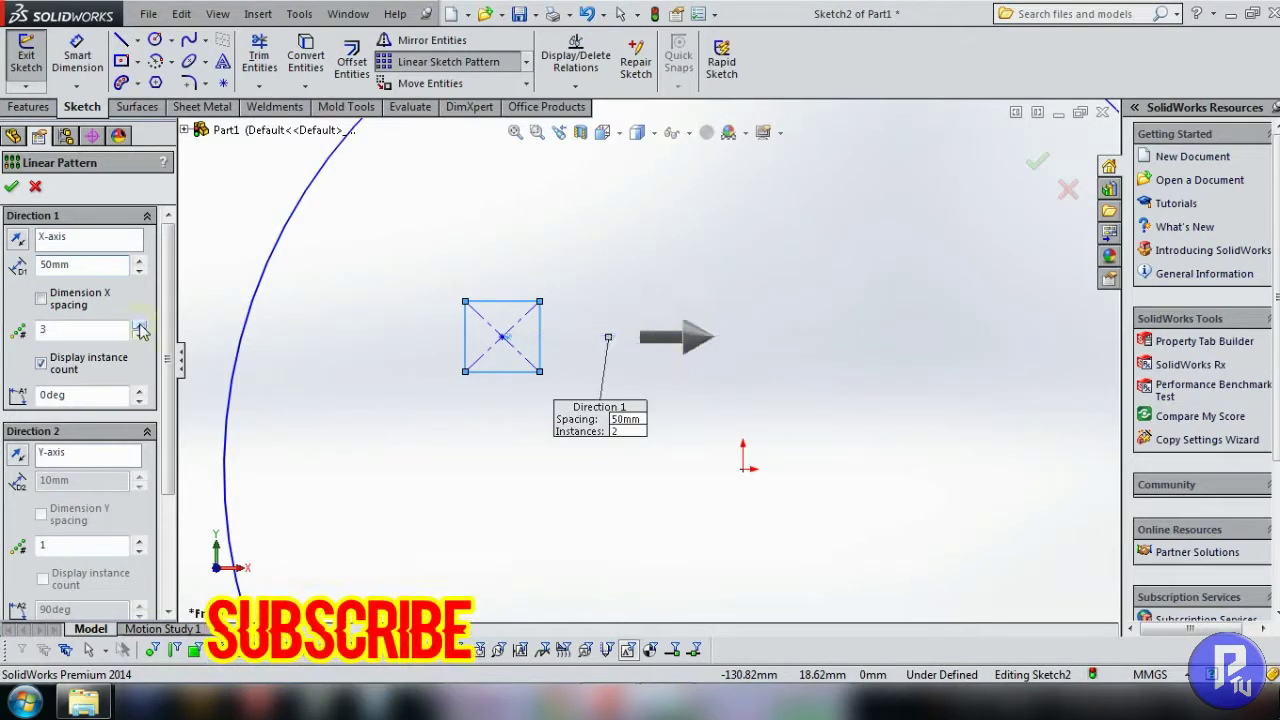
scroll(789, 391, "up", 2)
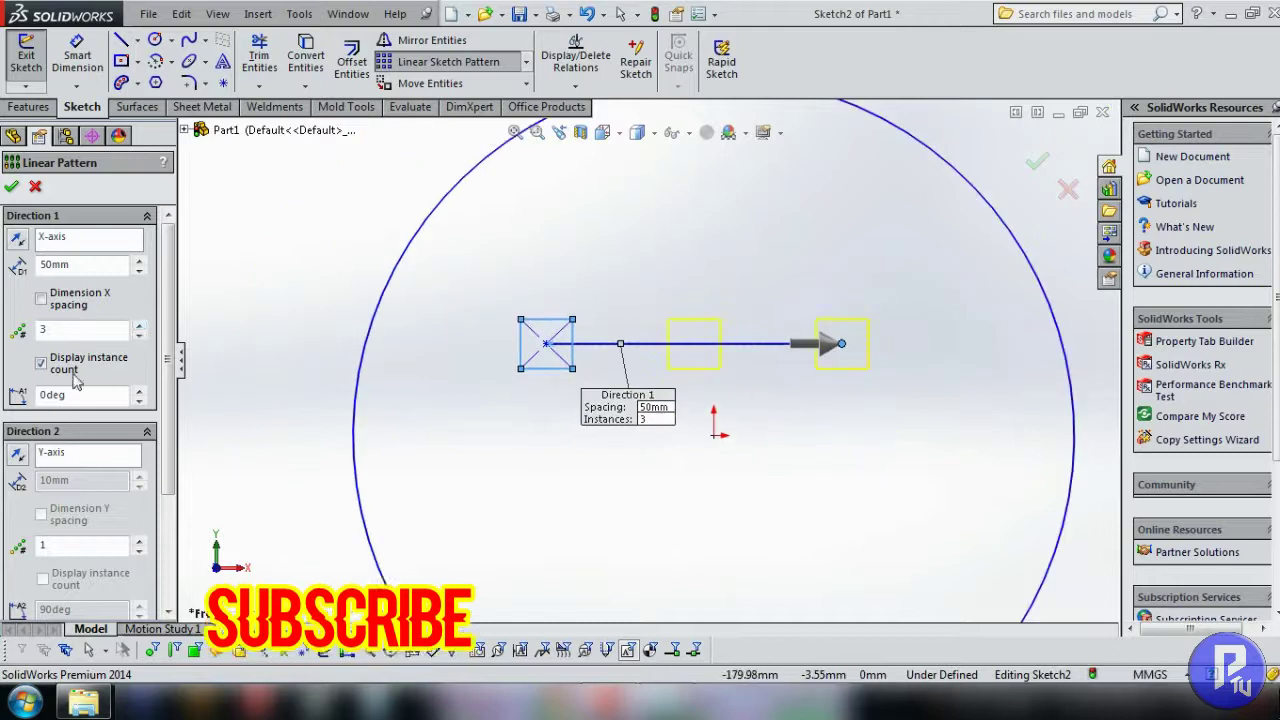
scroll(150, 440, "down", 2)
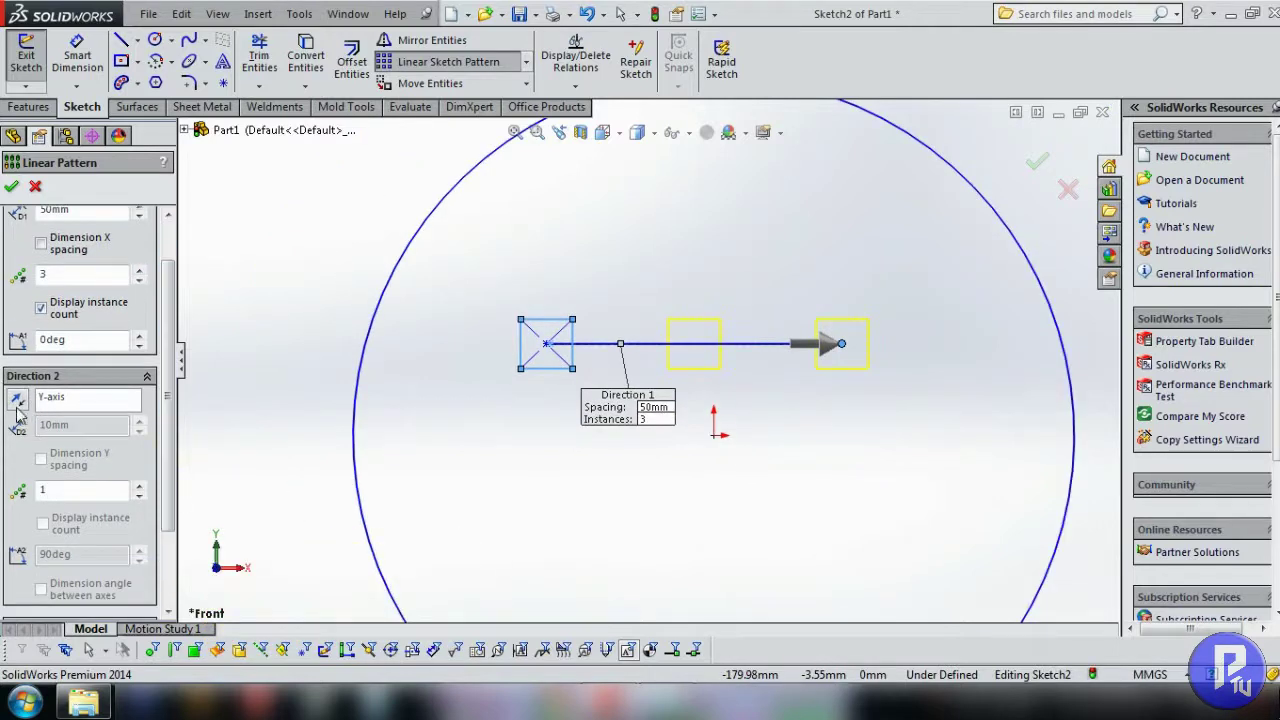
- Add Direction 2 with 2 instances at 50mm spacing along Y
left_click(139, 486)
type("50")
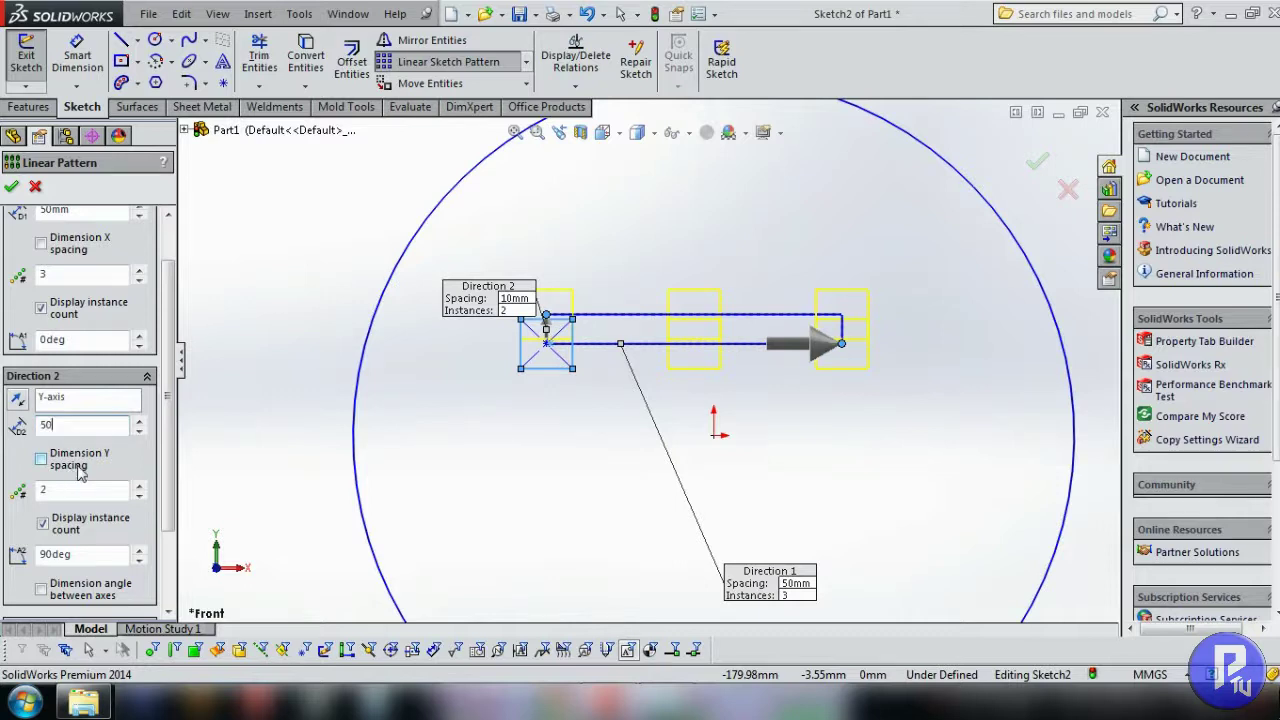
key("Return")
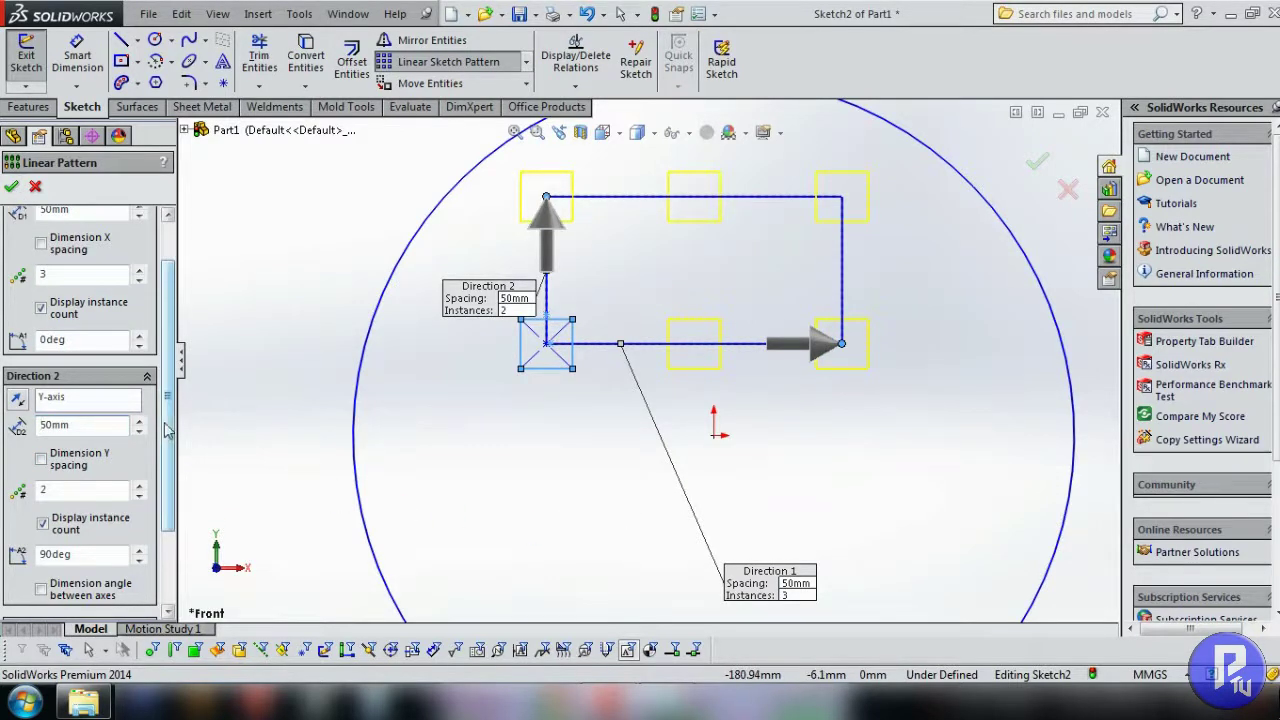
left_click_drag(170, 420, 165, 330)
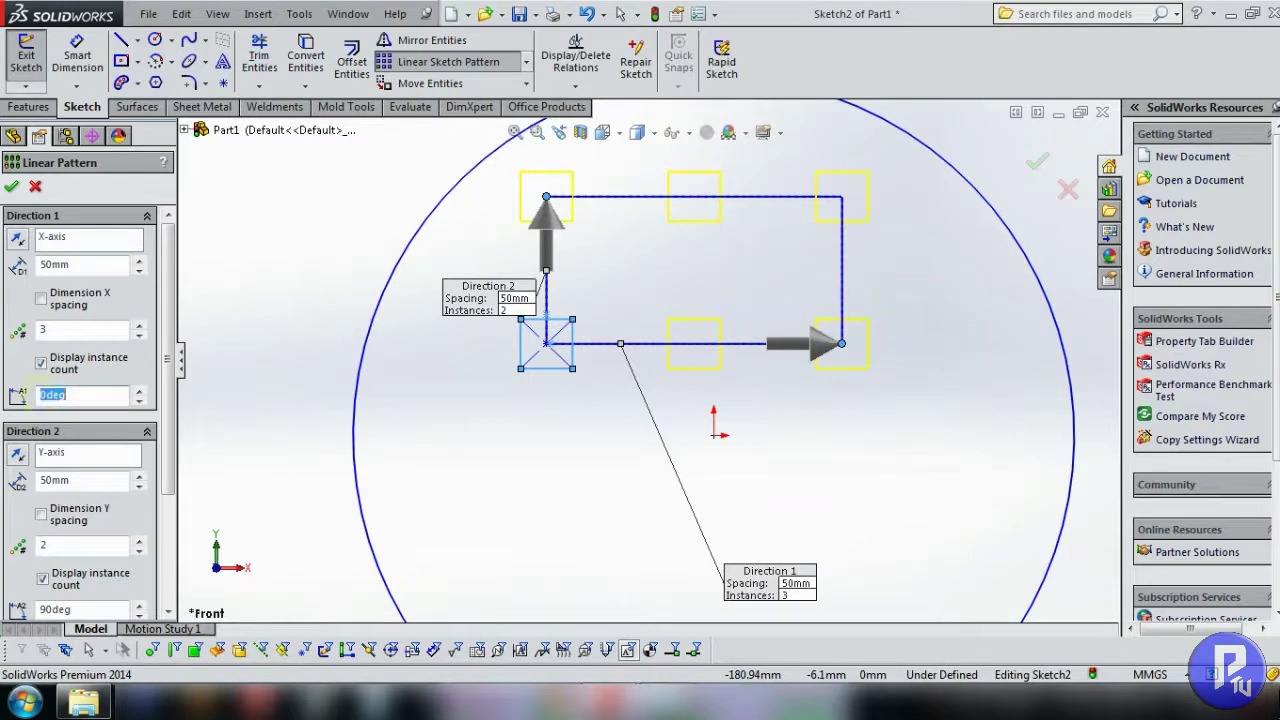
- Reset the Direction 2 angle to 0deg and accept the 3-by-2 grid pattern
left_click(140, 392)
left_click(140, 392)
left_click(140, 392)
left_click(140, 392)
left_click(140, 392)
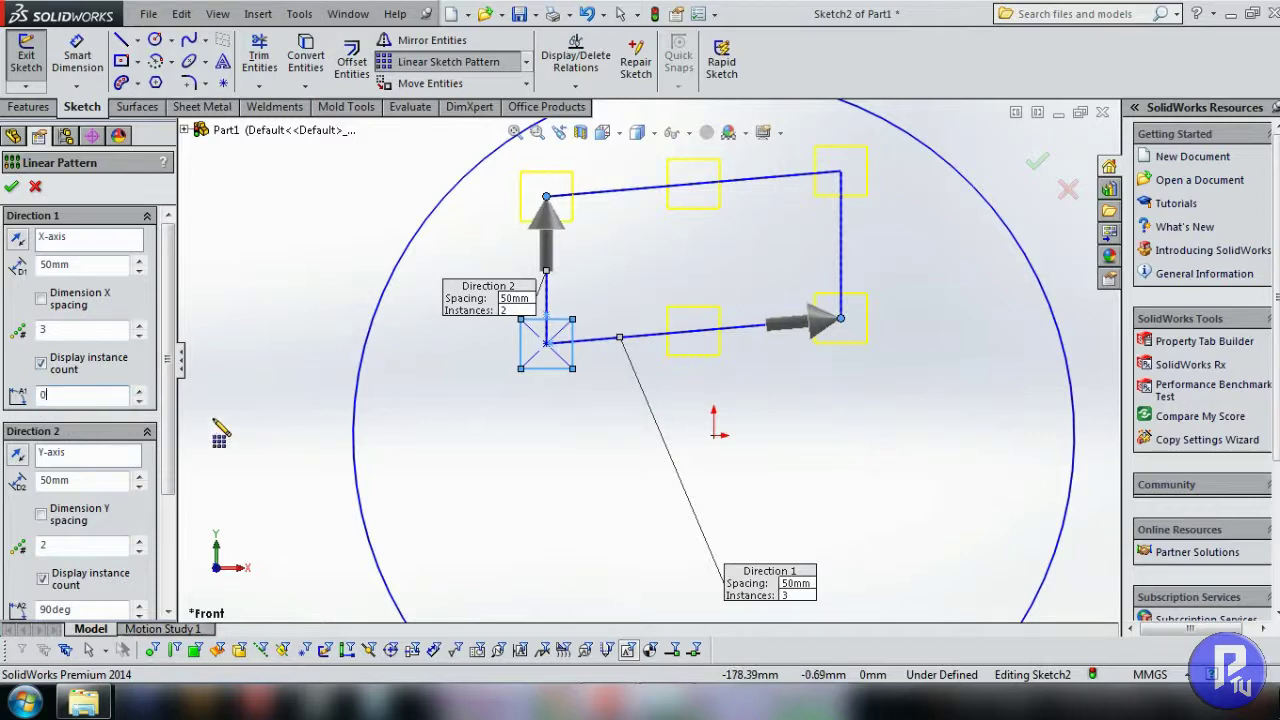
type("0")
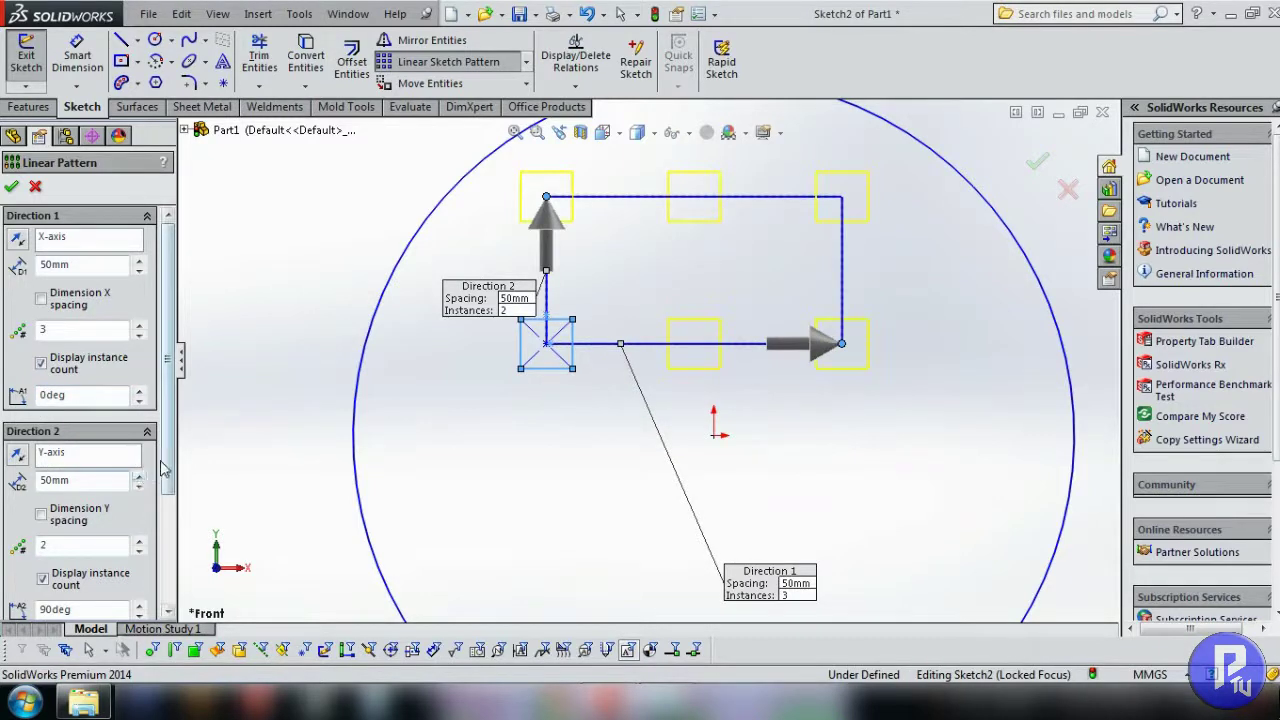
scroll(140, 482, "down", 3)
key("z")
scroll(826, 410, "down", 2)
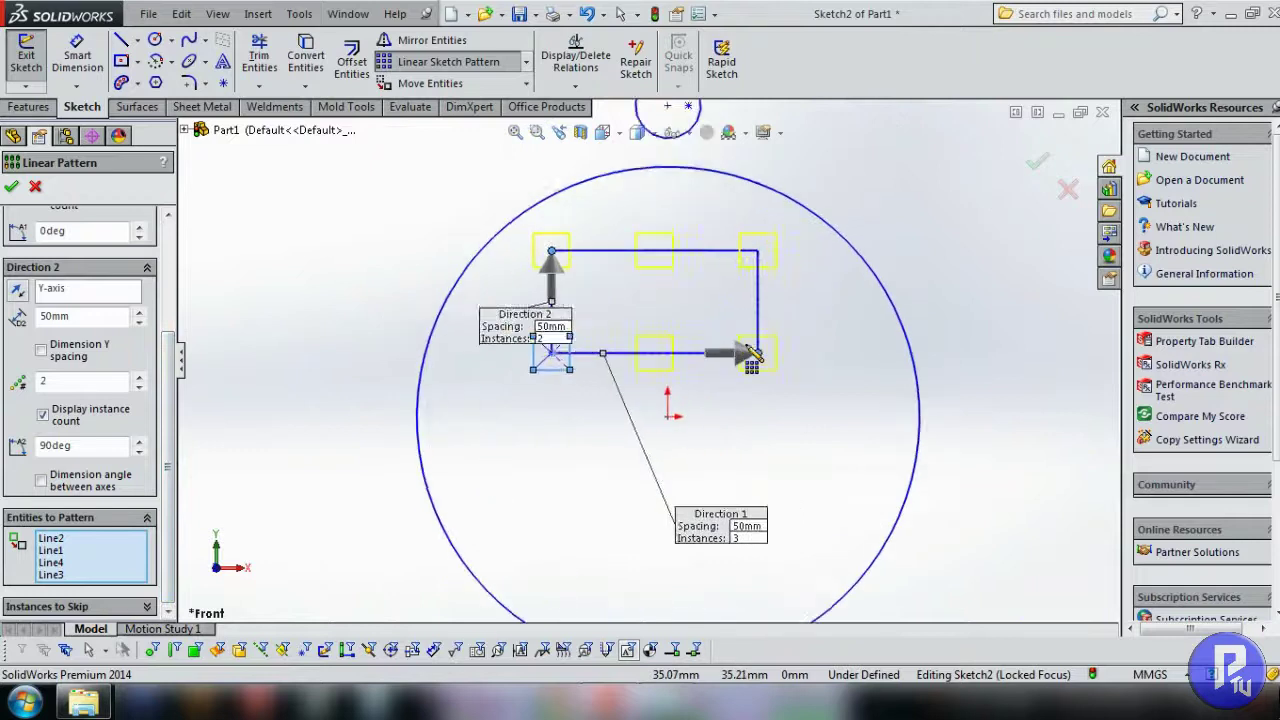
left_click(11, 187)
- Drag the original square's lower corner downward, turning all six grid squares into tall rectangles
key("z")
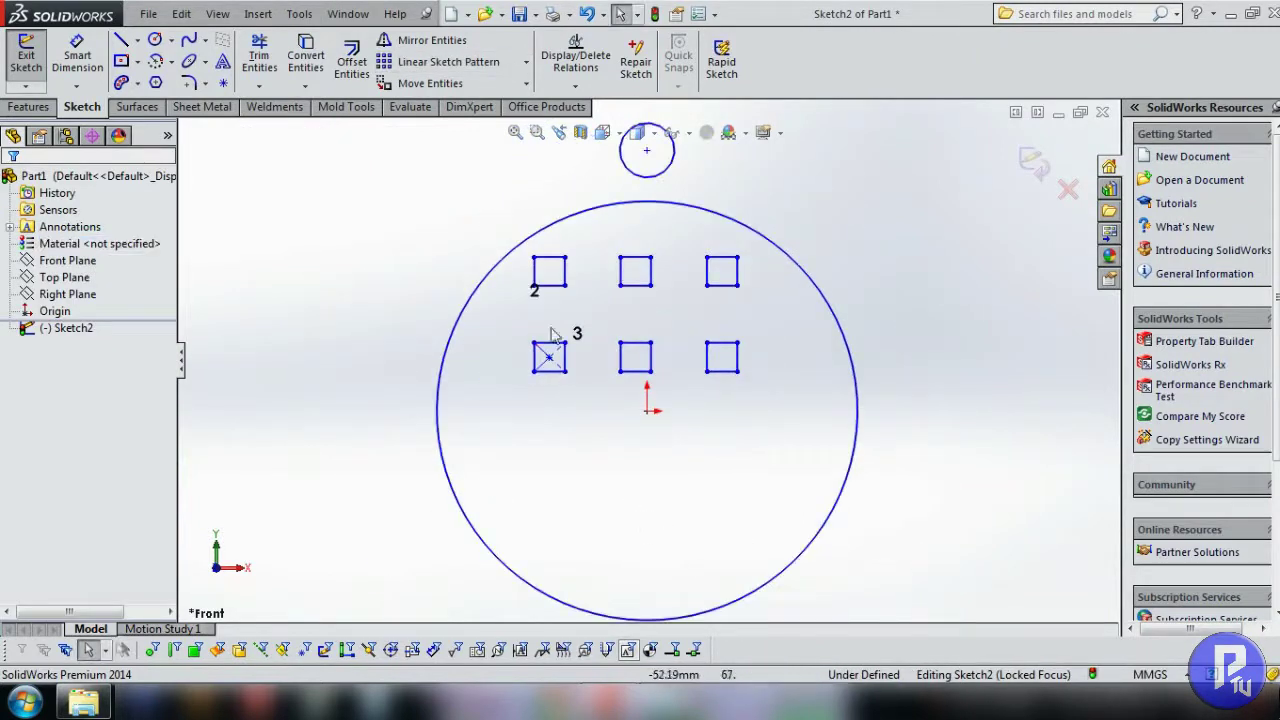
scroll(665, 405, "down", 1)
scroll(550, 355, "down", 1)
scroll(530, 378, "down", 2)
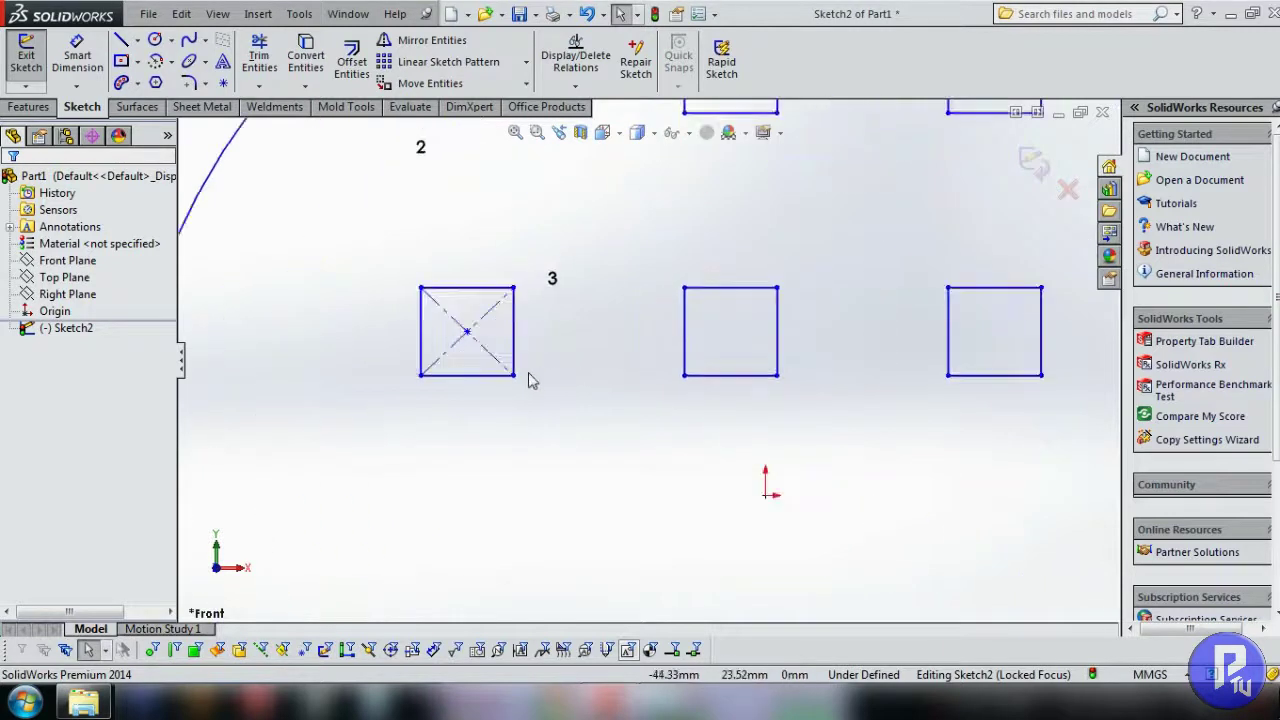
mouse_move(512, 378)
left_mouse_down()
mouse_move(504, 447)
mouse_move(477, 443)
mouse_move(486, 406)
left_mouse_up()
scroll(634, 443, "up", 2)
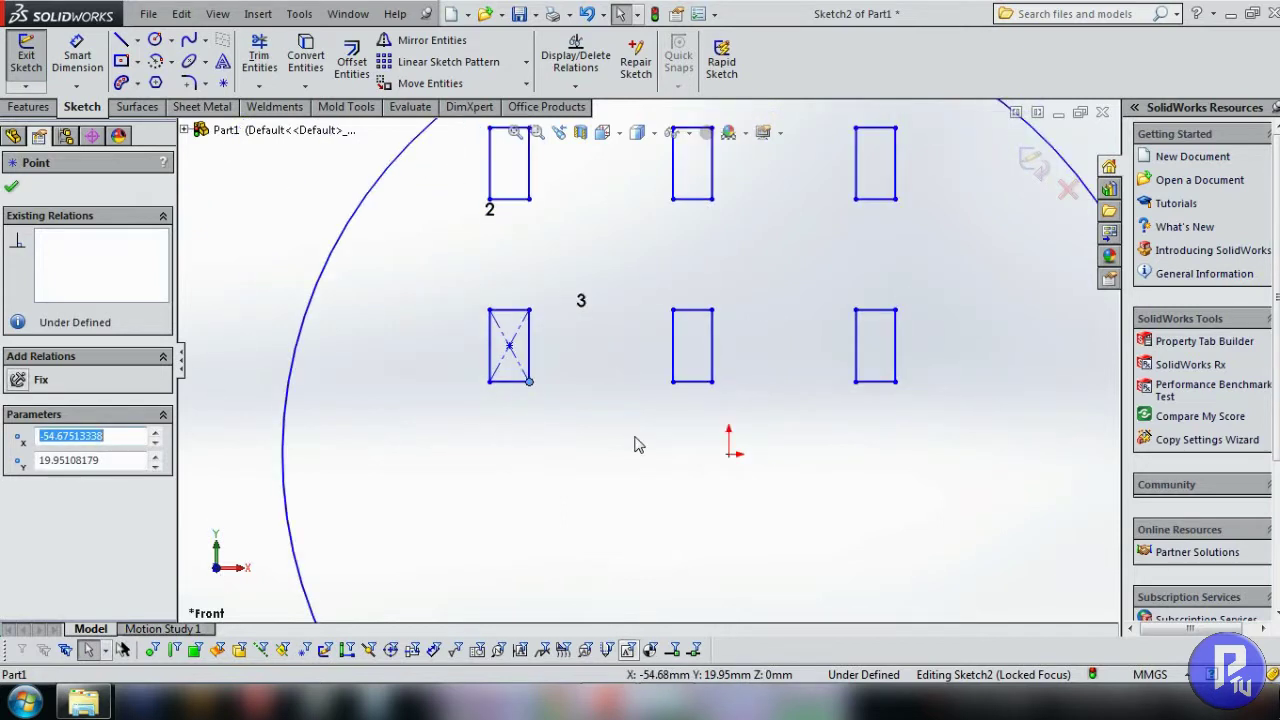
scroll(874, 461, "up", 1)
left_click(874, 475)
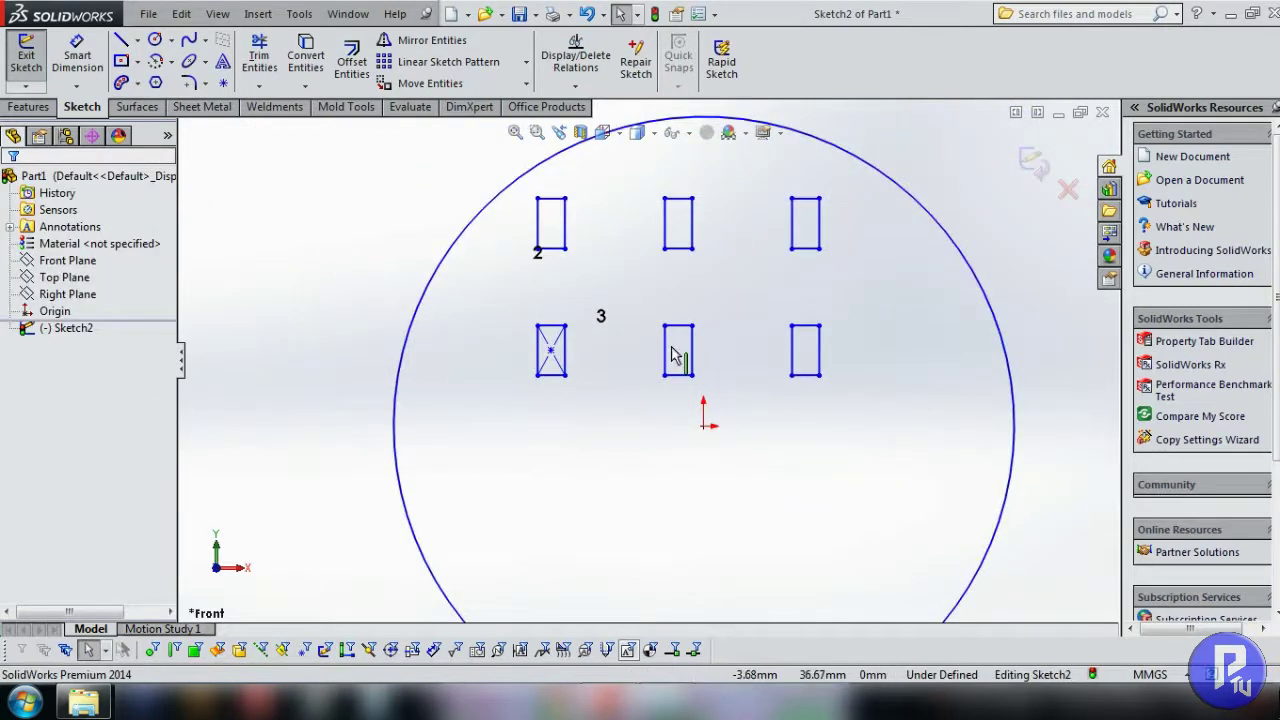
- Start a Circular Sketch Pattern with the sketch origin (Point2) as its centre
left_click(526, 62)
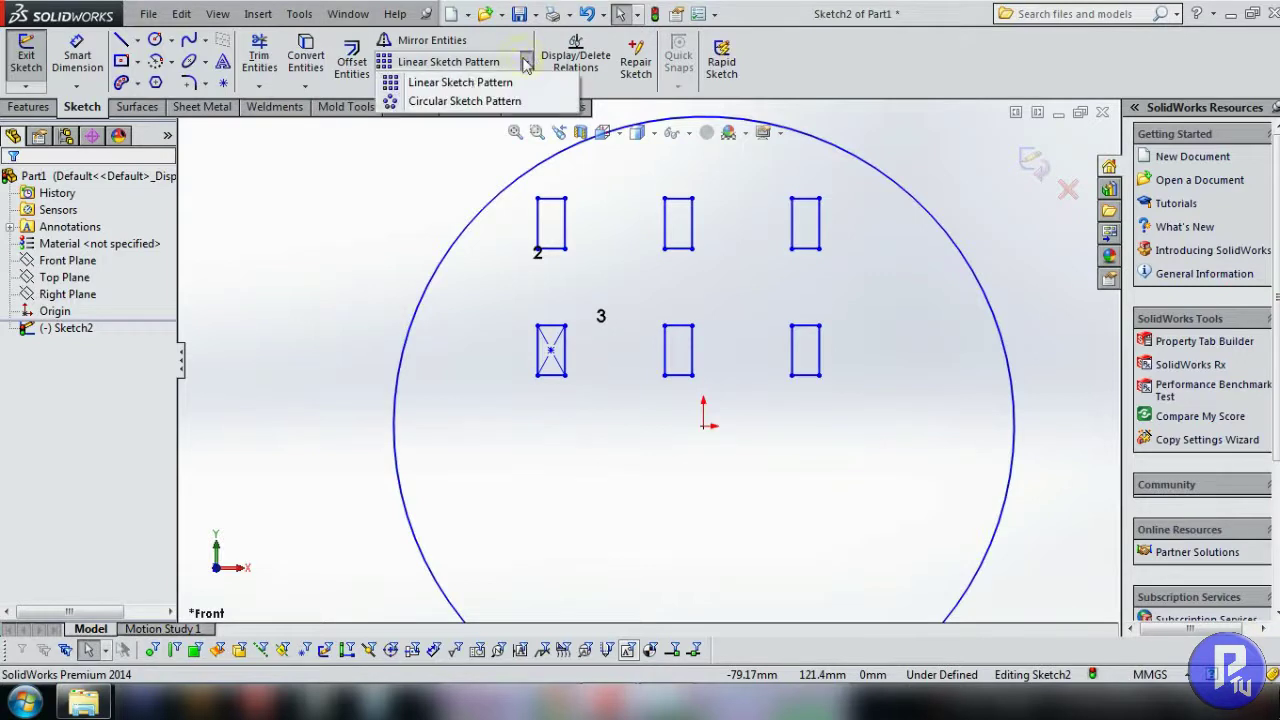
left_click(440, 102)
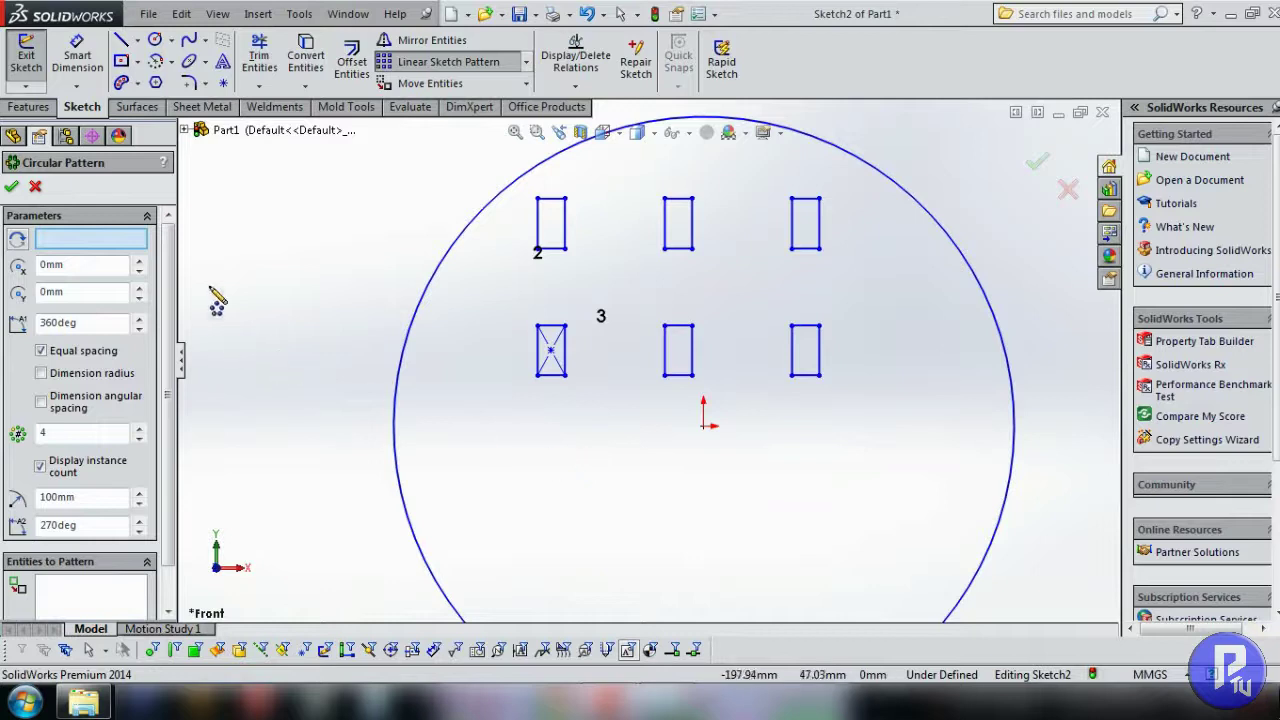
scroll(746, 486, "up", 1)
scroll(734, 420, "down", 1)
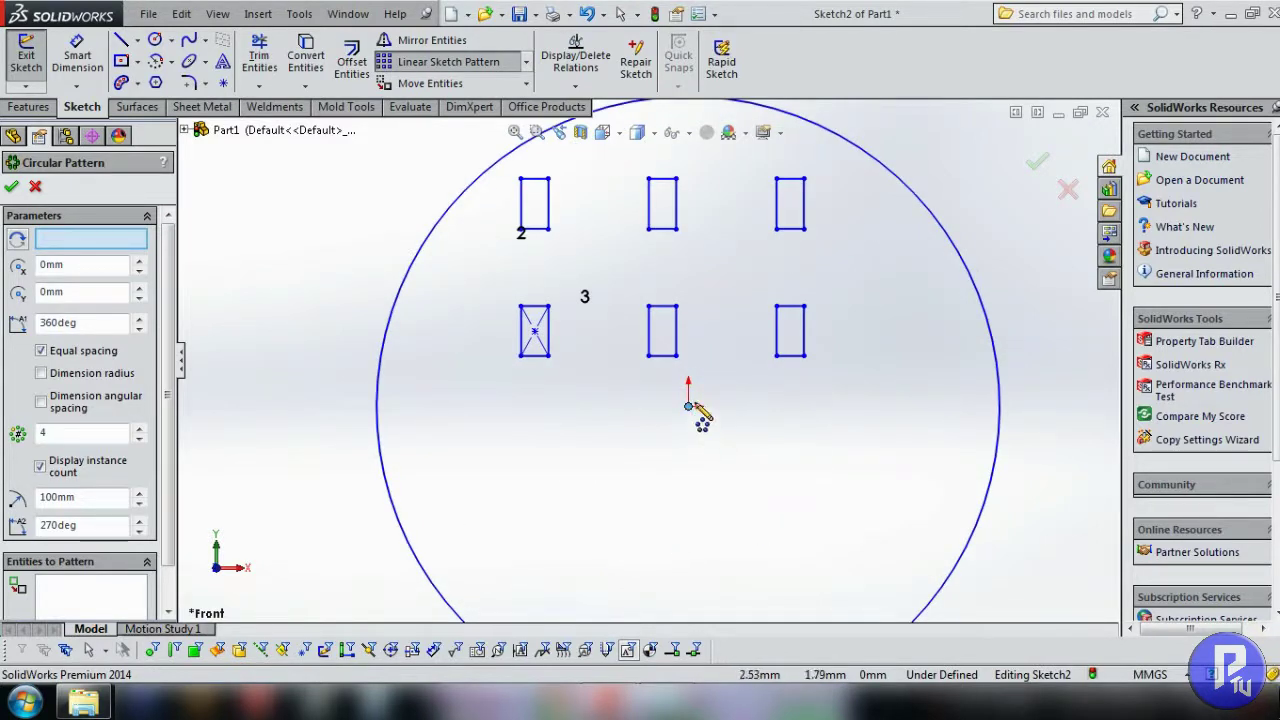
left_click(86, 242)
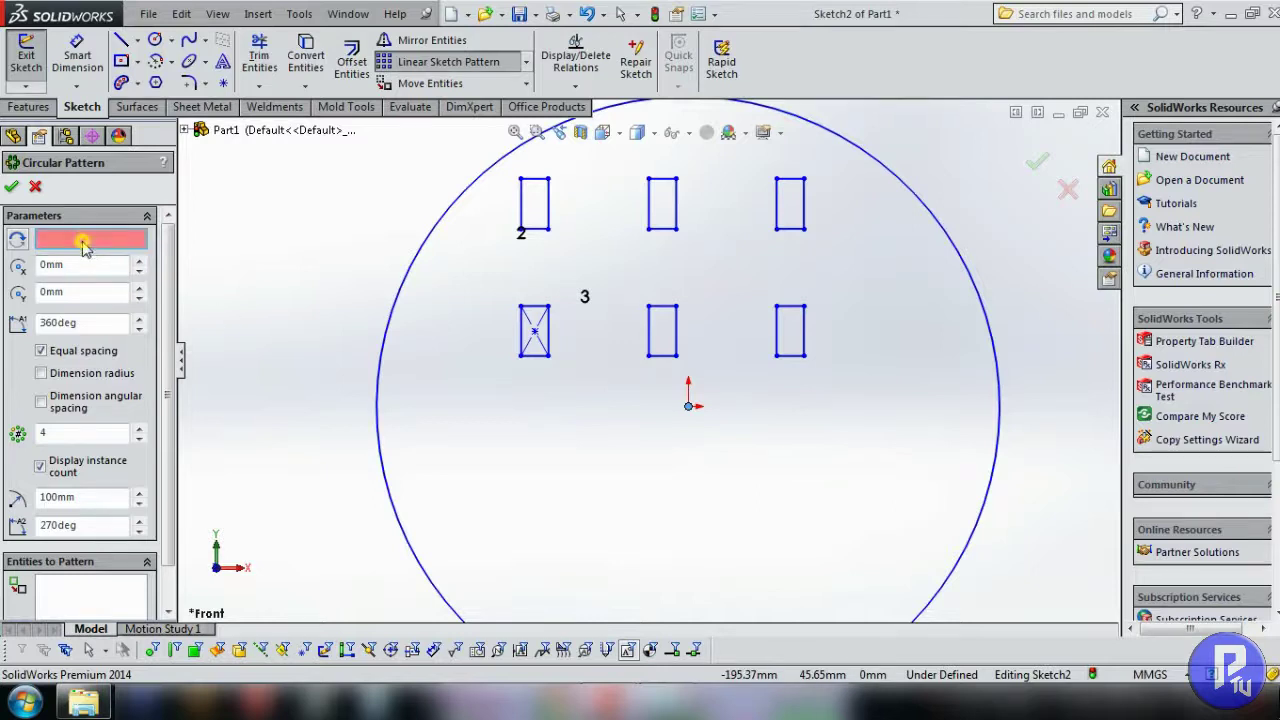
left_click(688, 410)
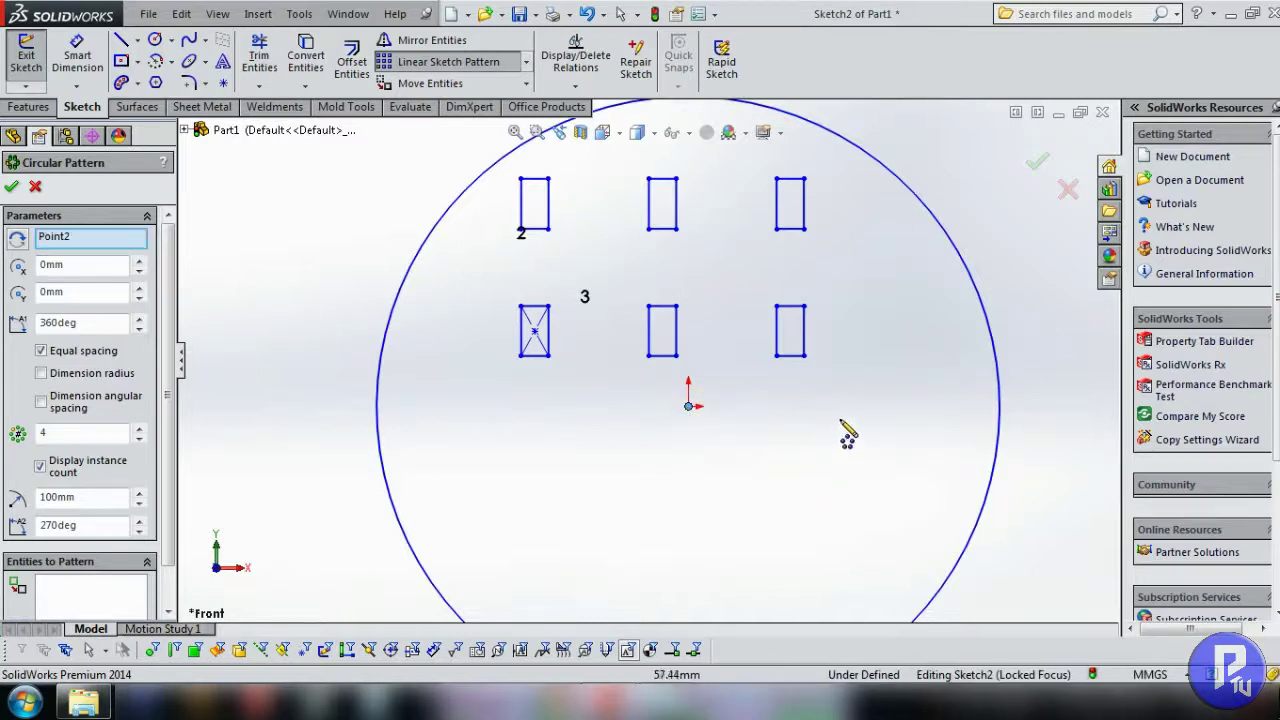
scroll(800, 508, "up", 3)
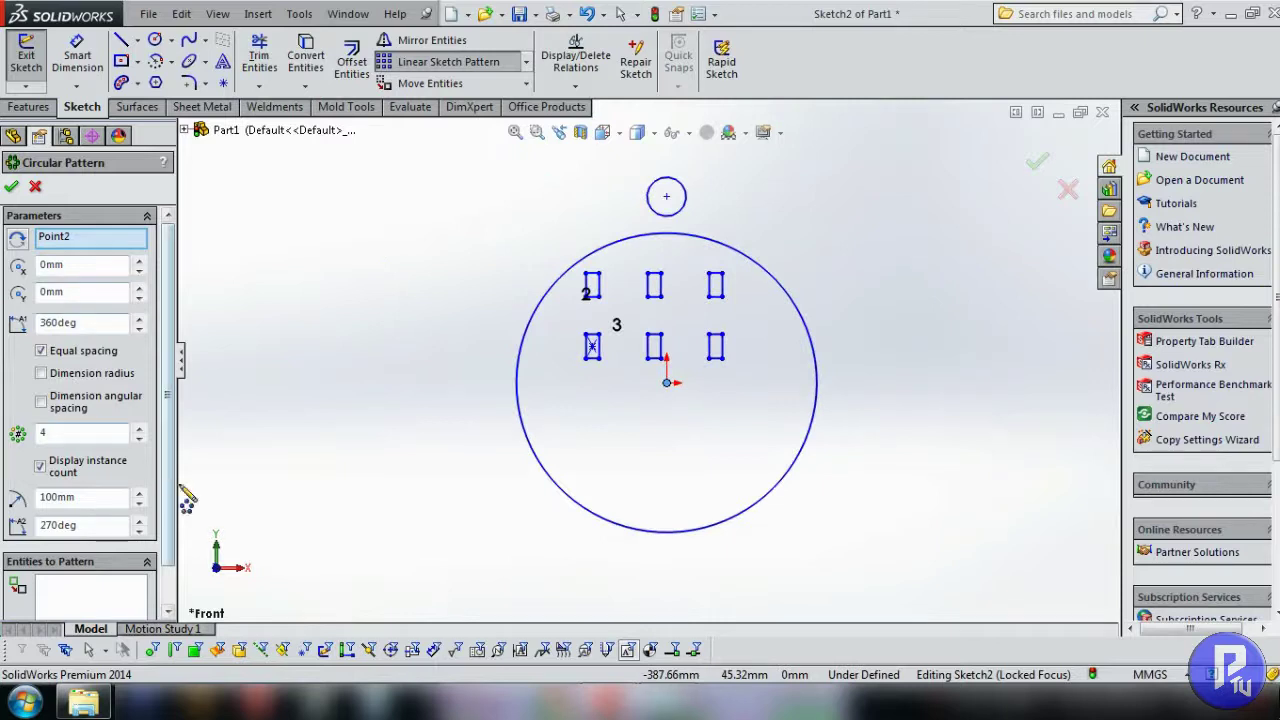
mouse_move(165, 505)
left_mouse_down()
mouse_move(168, 543)
mouse_move(147, 590)
left_mouse_up()
- Pattern the small circle (Arc2) with 6 instances over a 180deg total angle
left_click(95, 572)
left_click(666, 196)
left_click(766, 500)
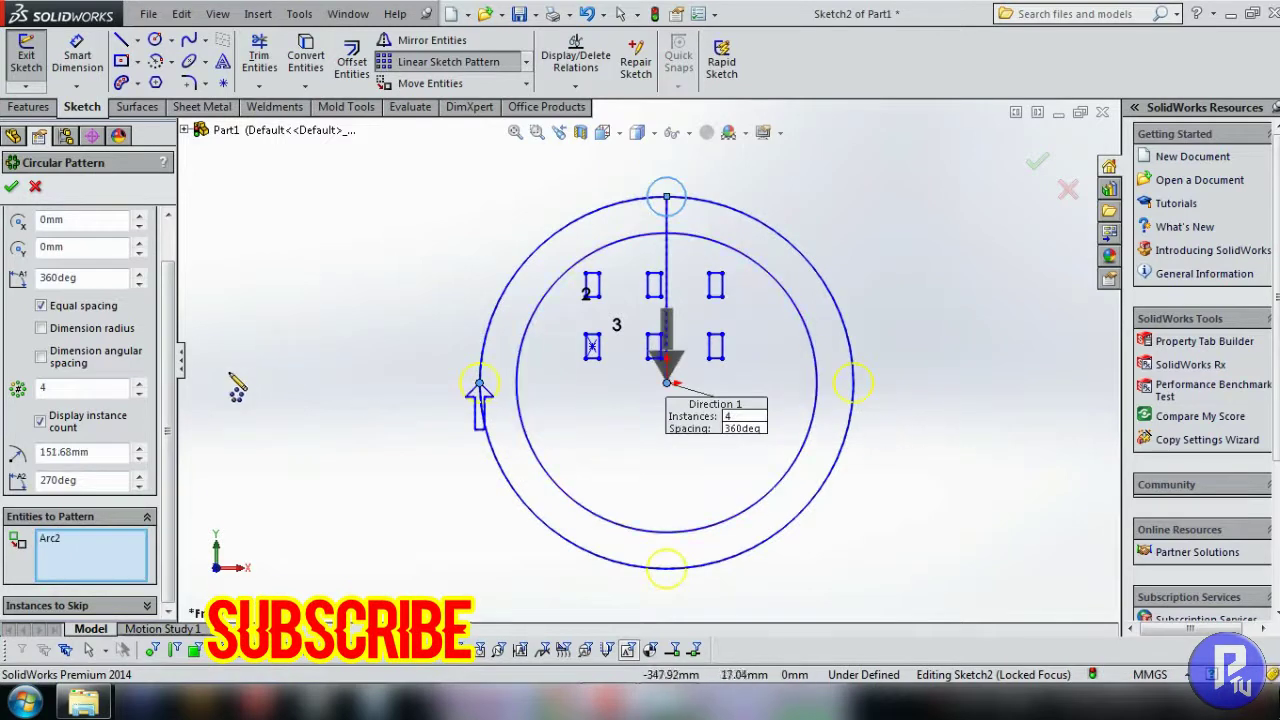
left_click(141, 383)
left_click(141, 383)
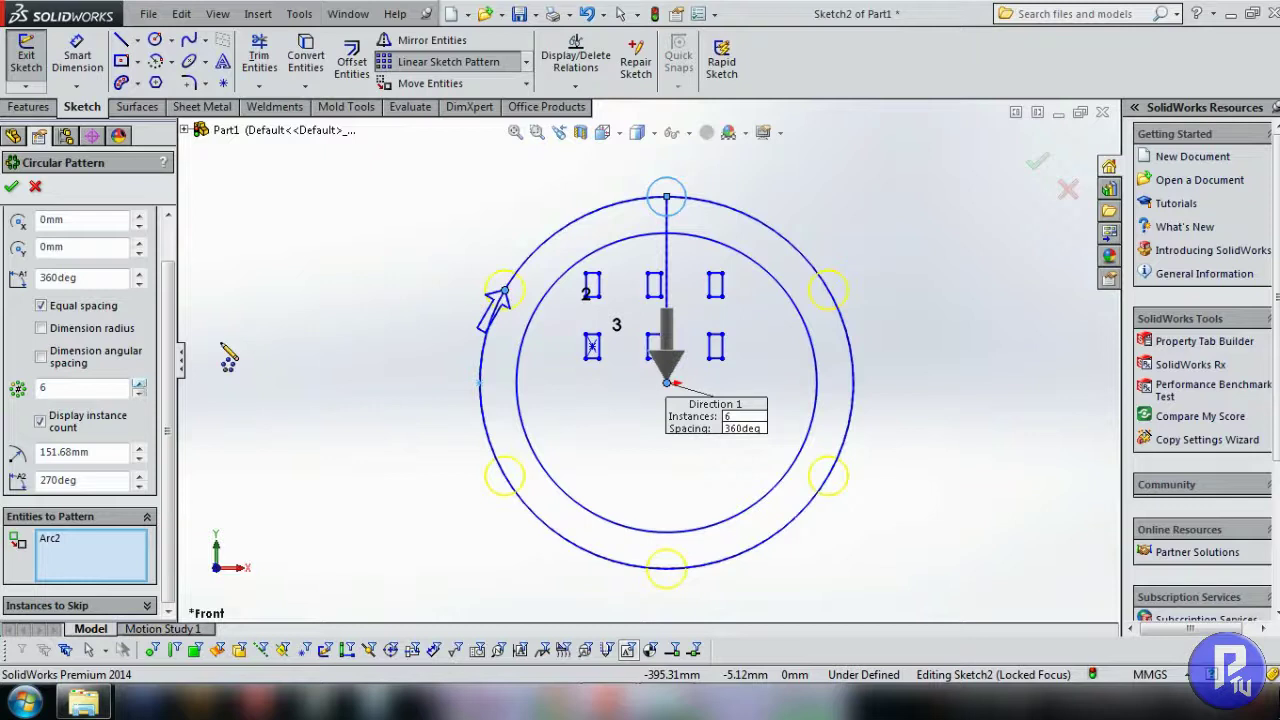
scroll(27, 335, "up", 2)
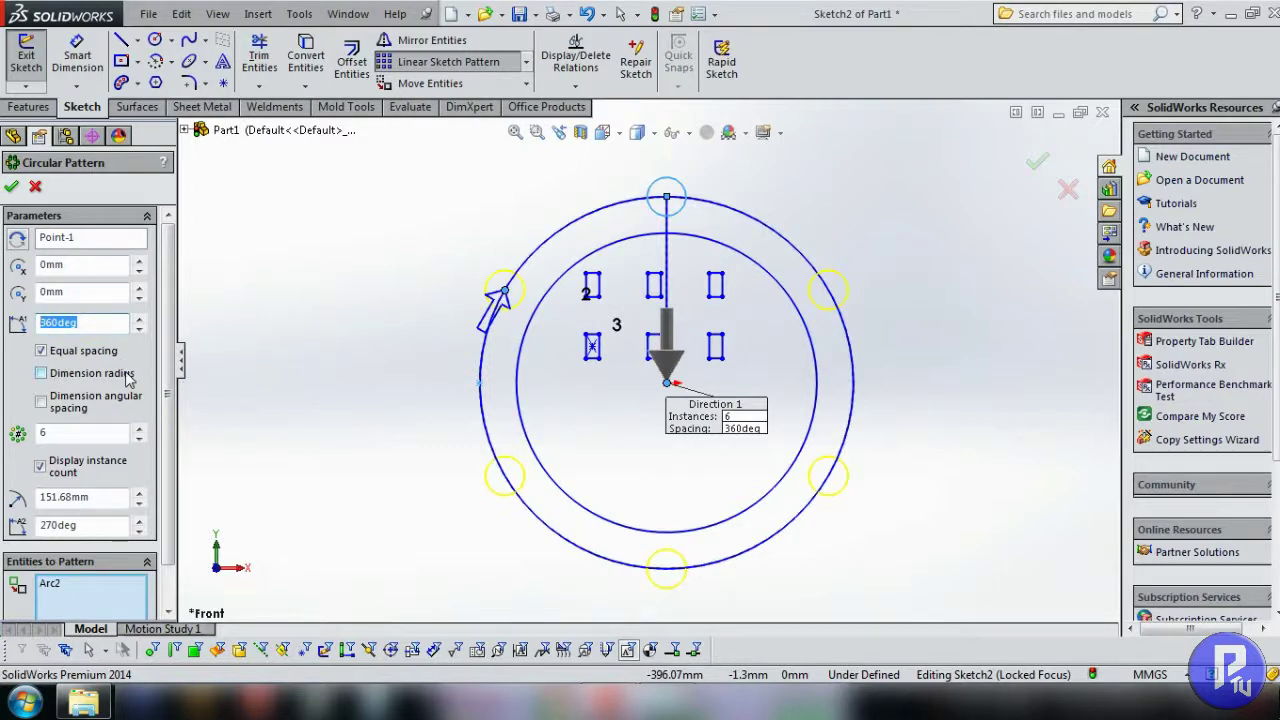
type("90")
key("Return")
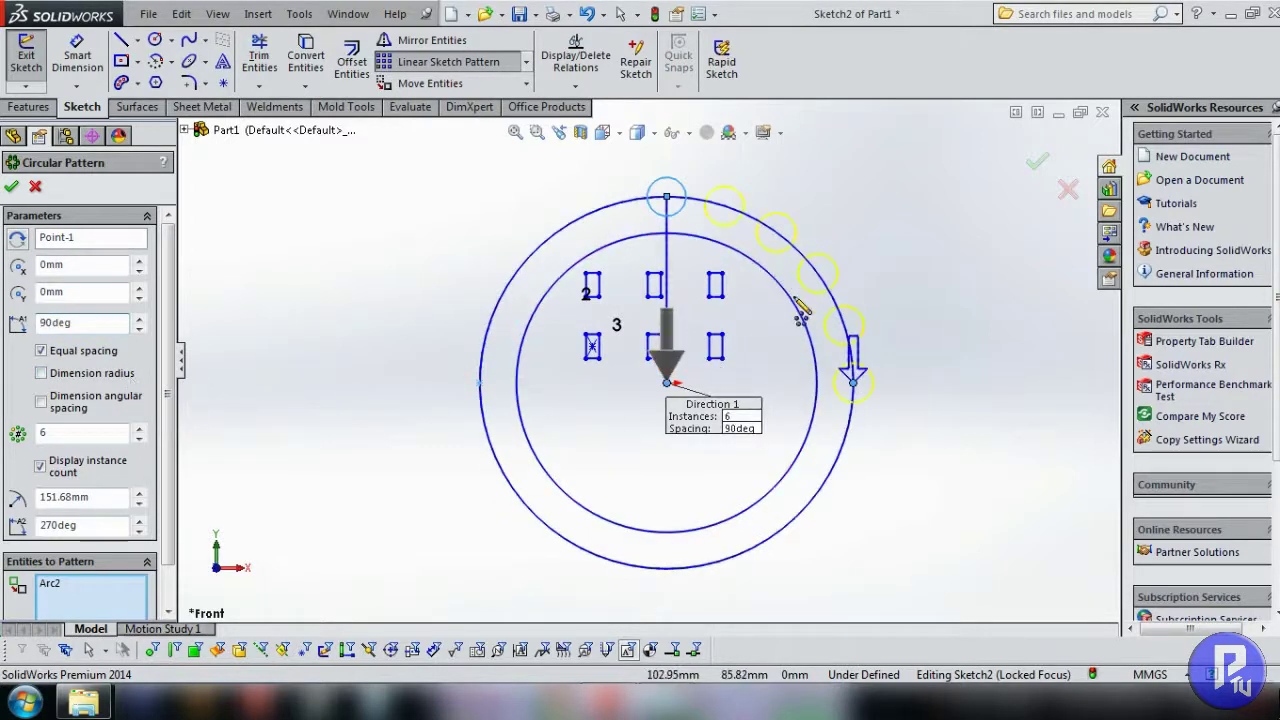
scroll(820, 290, "down", 3)
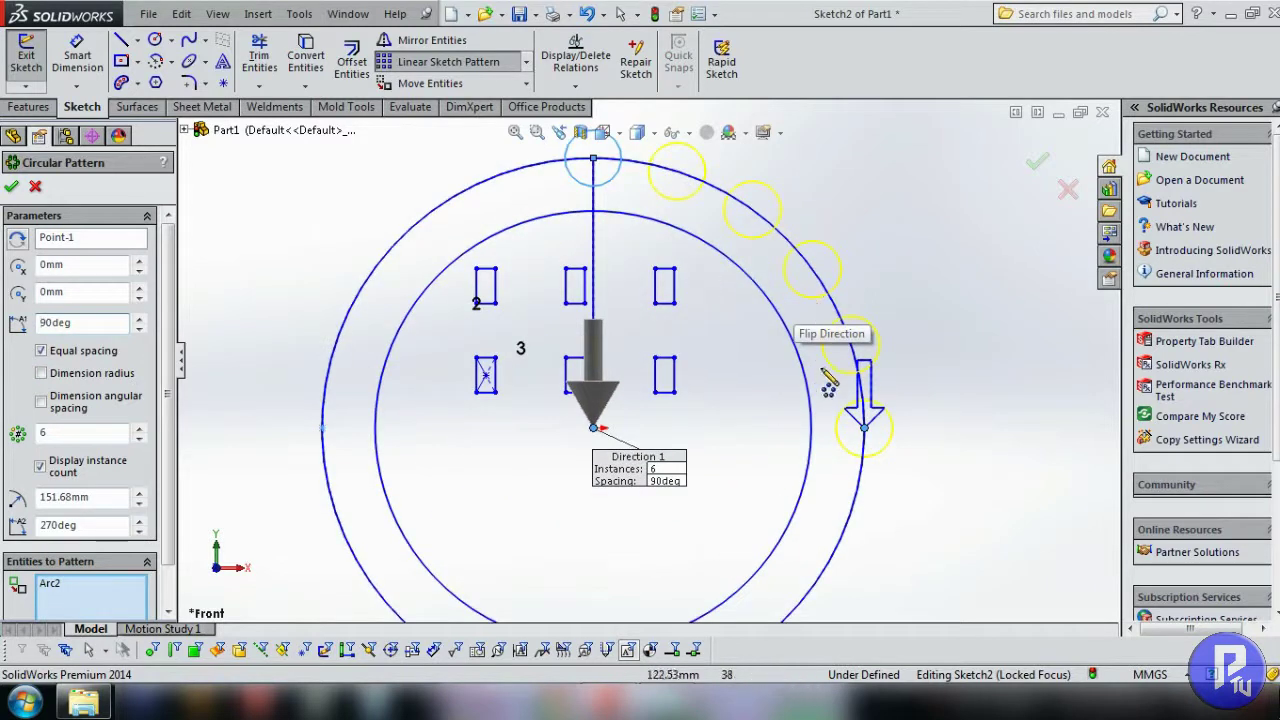
left_click_drag(94, 432, 30, 430)
type("180")
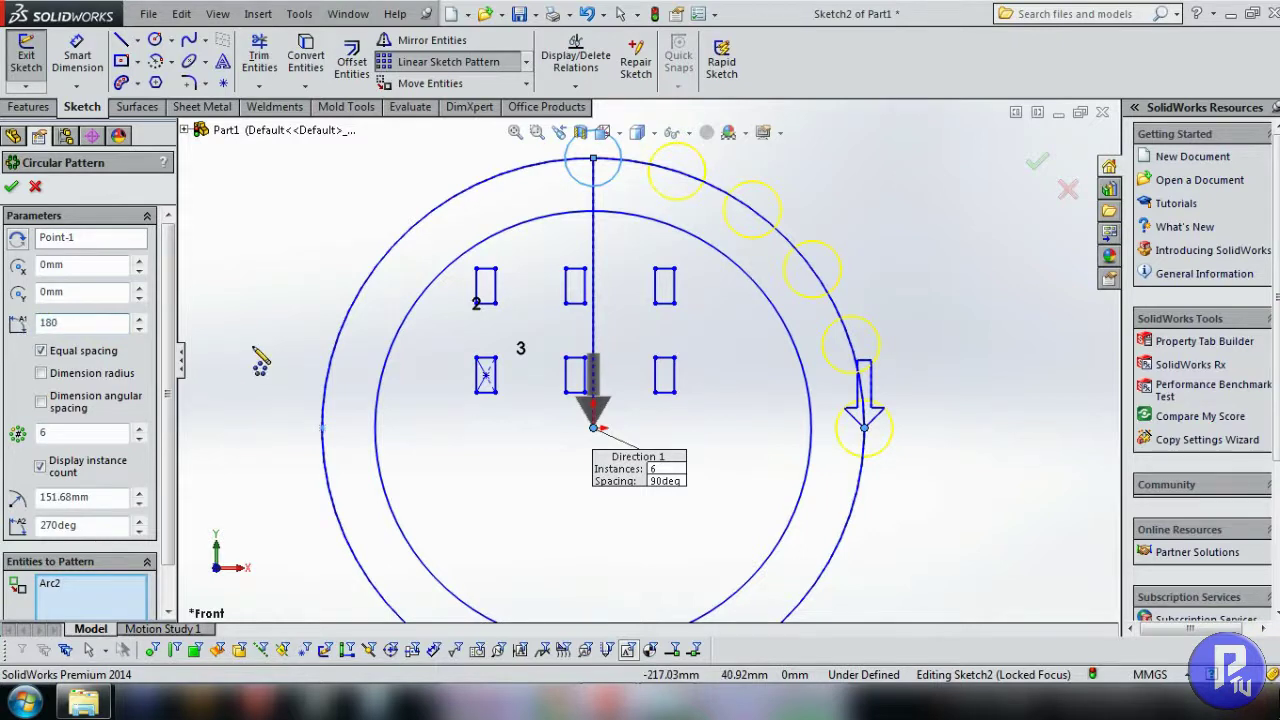
key("Return")
scroll(600, 380, "up", 3)
scroll(650, 440, "down", 2)
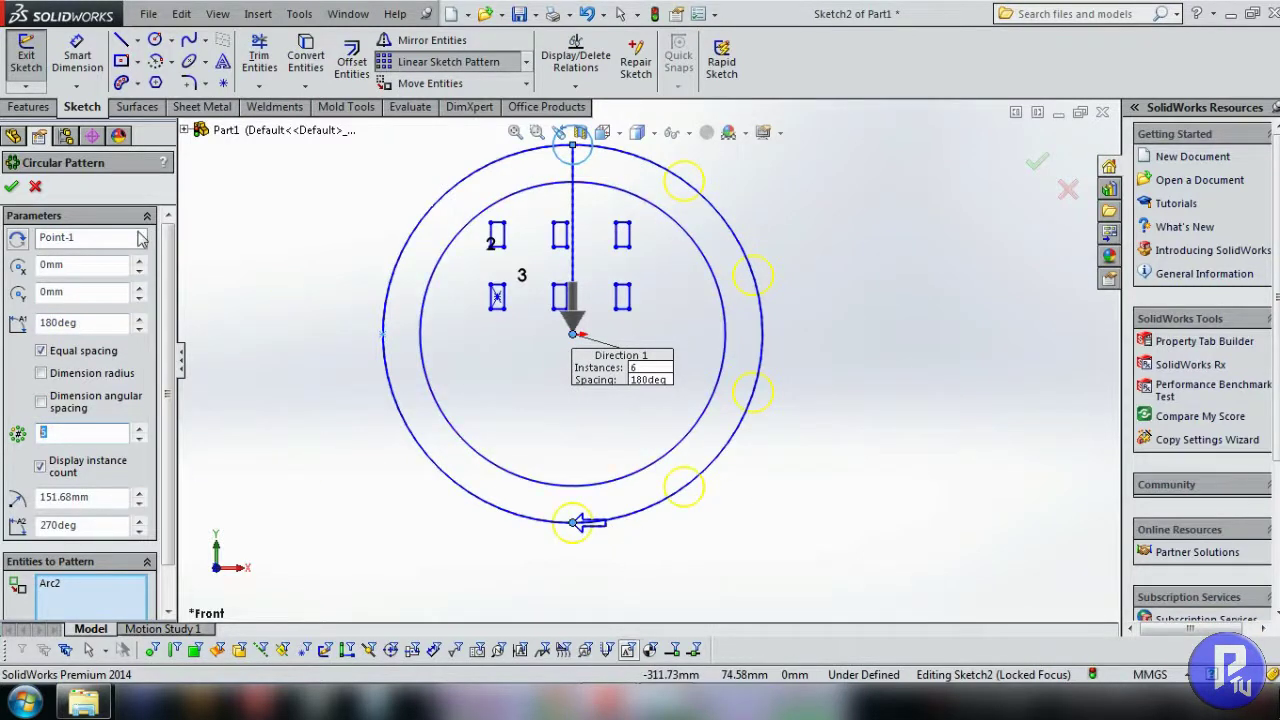
- Accept the six-circle pattern and draw a centerline from the origin to the right circle's centre
left_click(11, 188)
key("Escape")
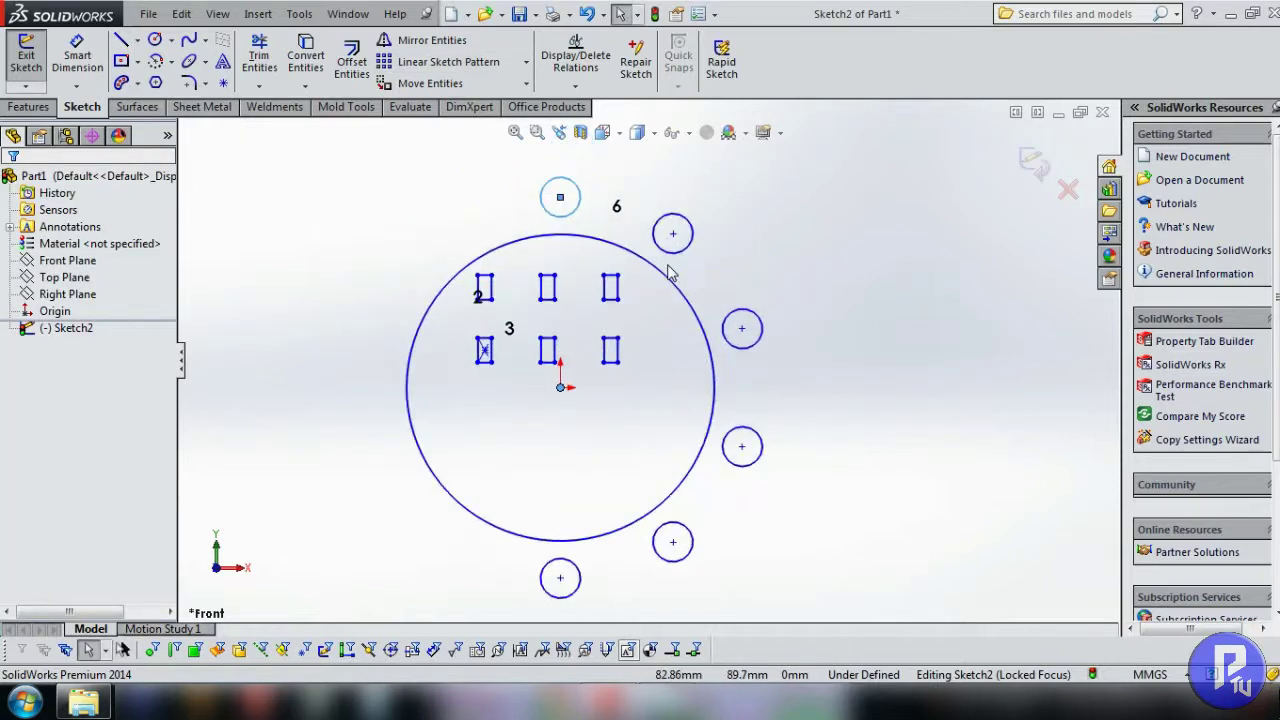
left_click(137, 40)
left_click(165, 77)
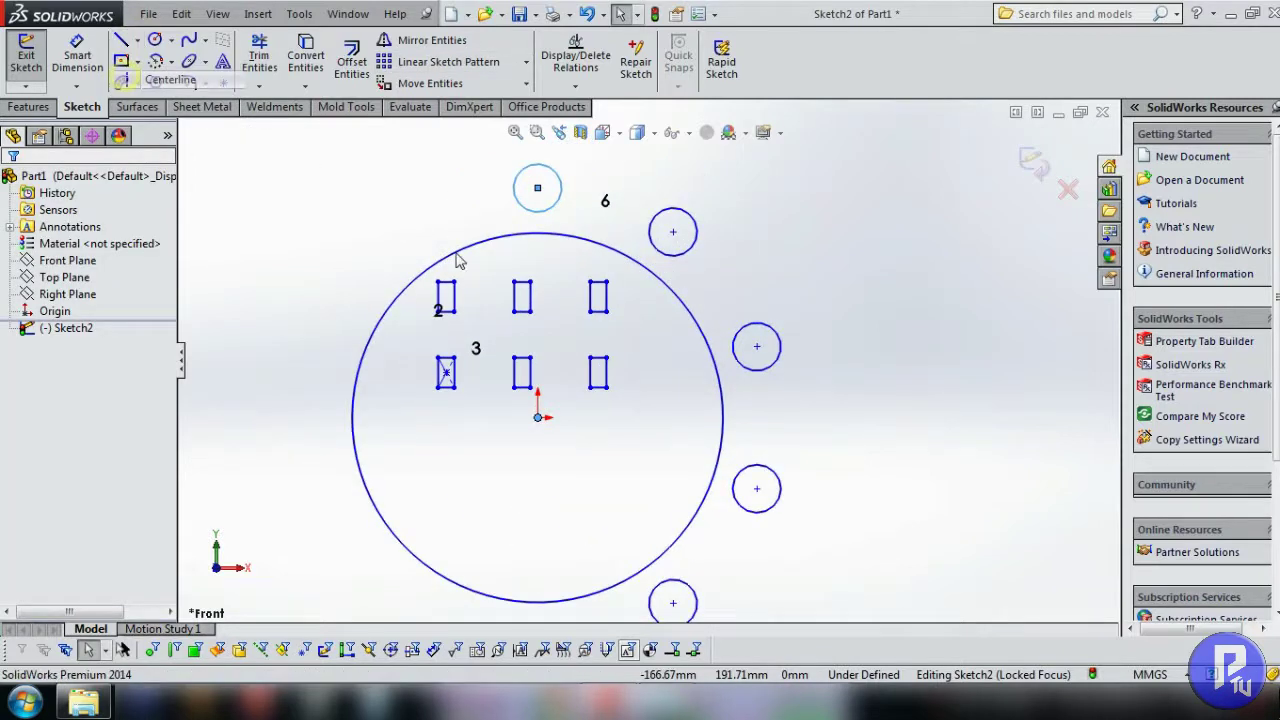
left_click_drag(538, 418, 757, 346)
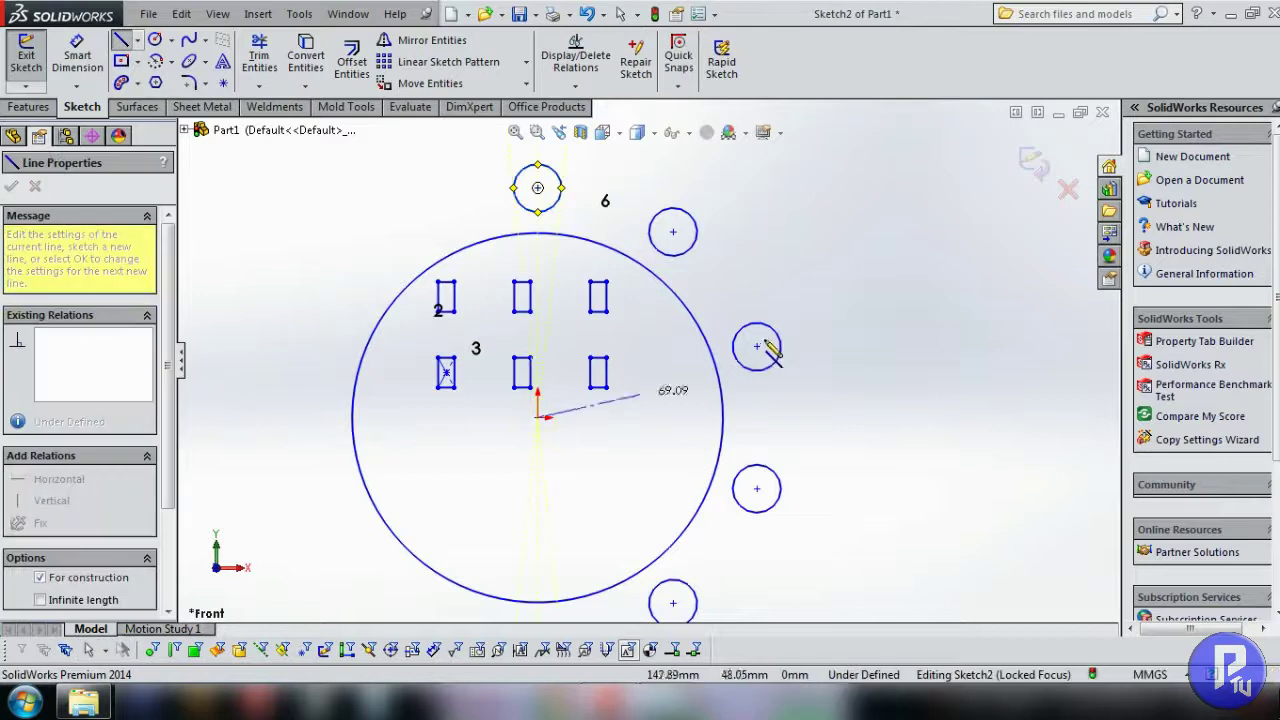
key("Escape")
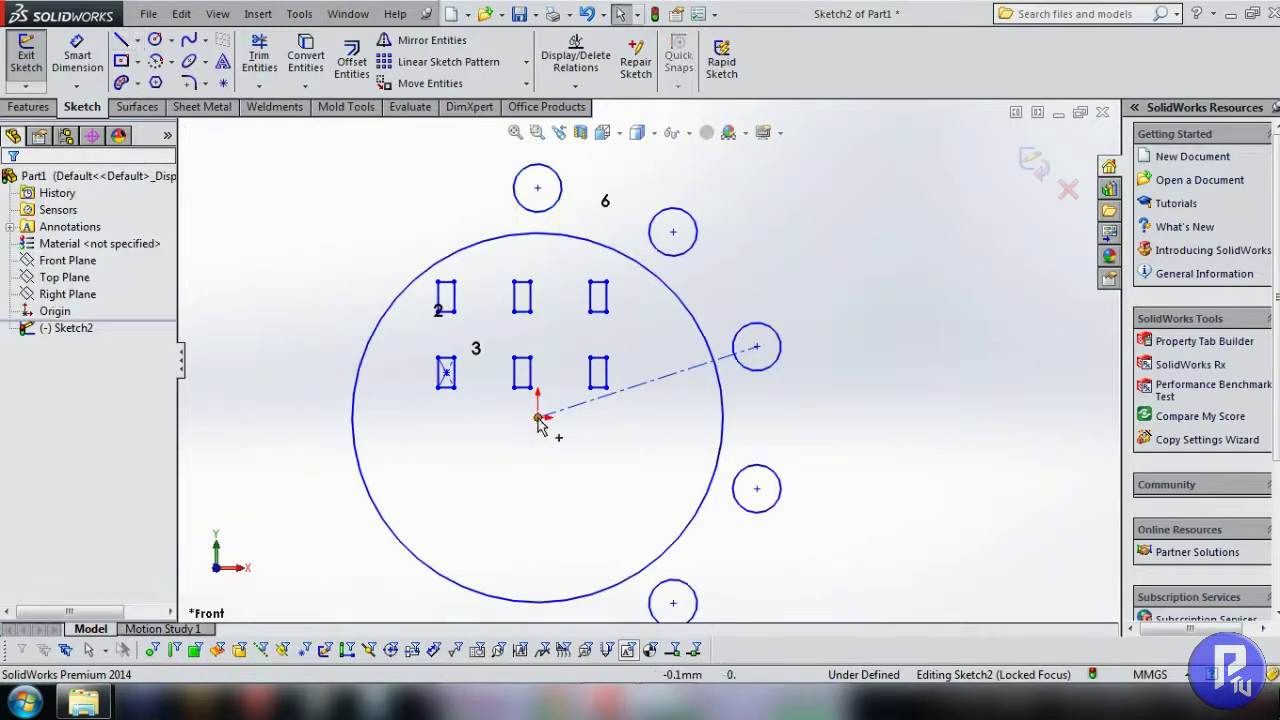
- Draw a second centerline from the origin to the lower-right circle's centre
left_click(538, 418)
left_click(137, 40)
left_click(165, 77)
left_click_drag(538, 418, 757, 490)
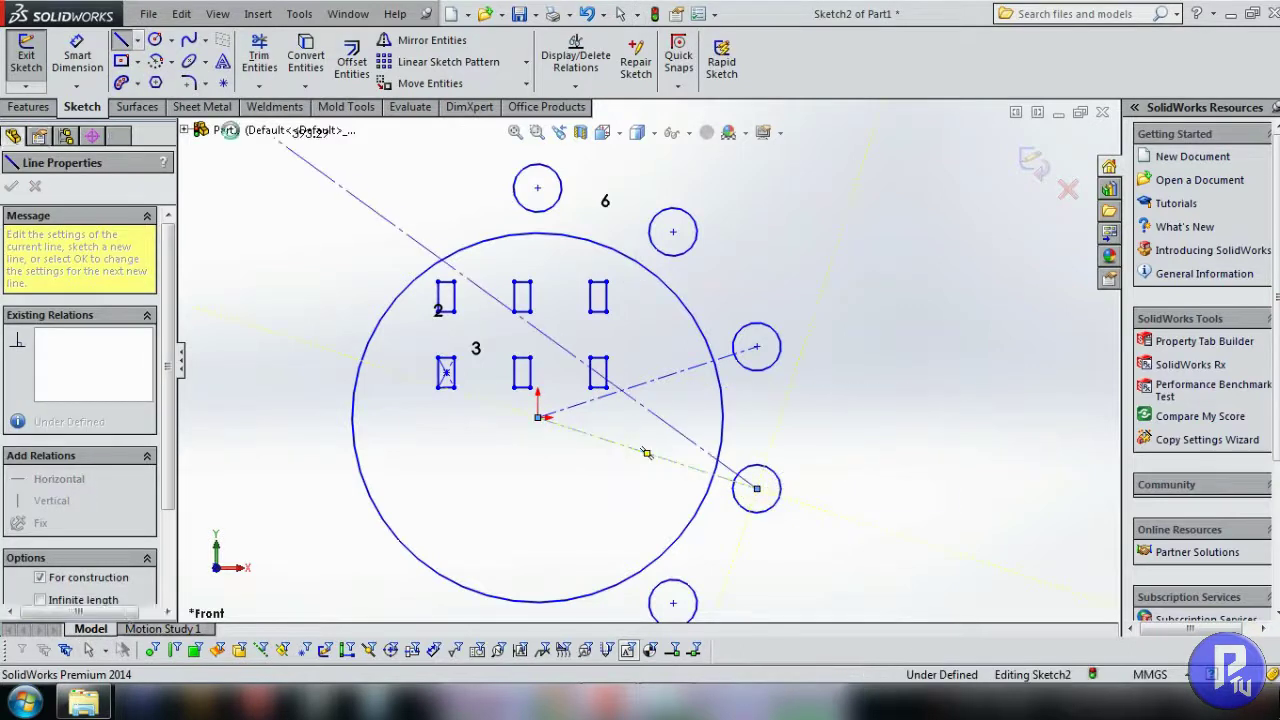
key("Escape")
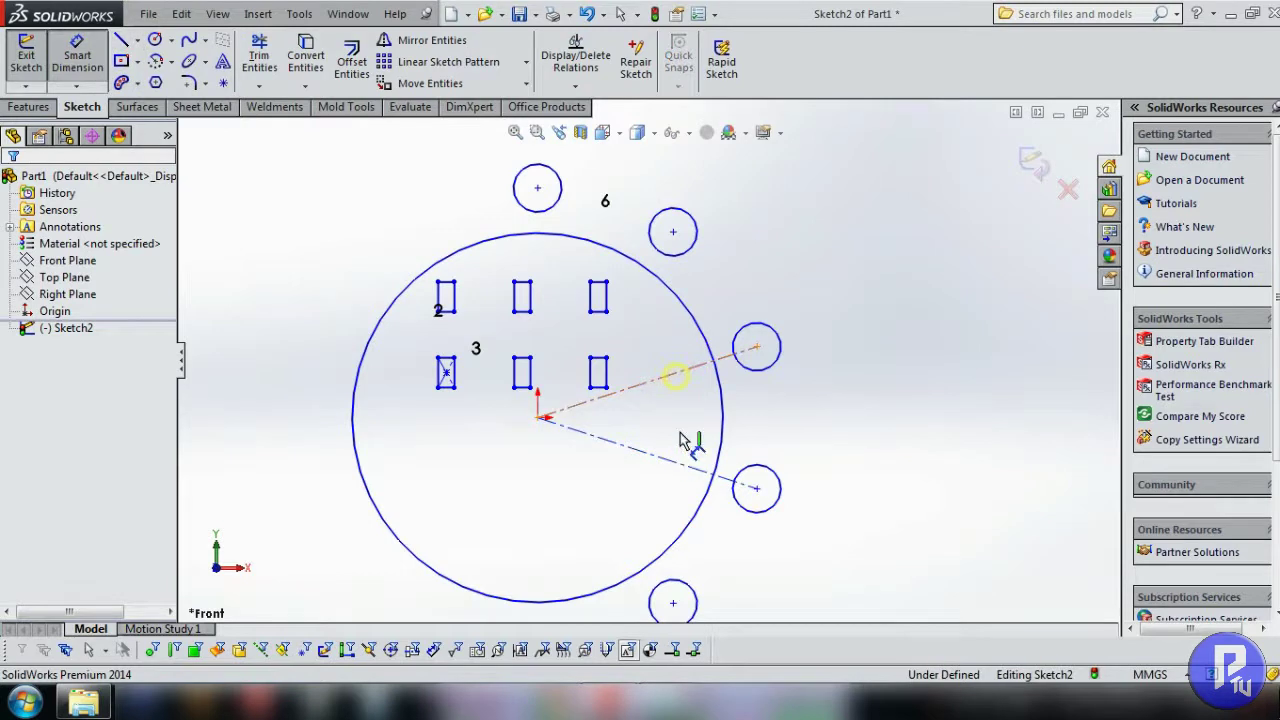
- Dimension the angle between the two centerlines as 36°
left_click(680, 465)
left_click(700, 366)
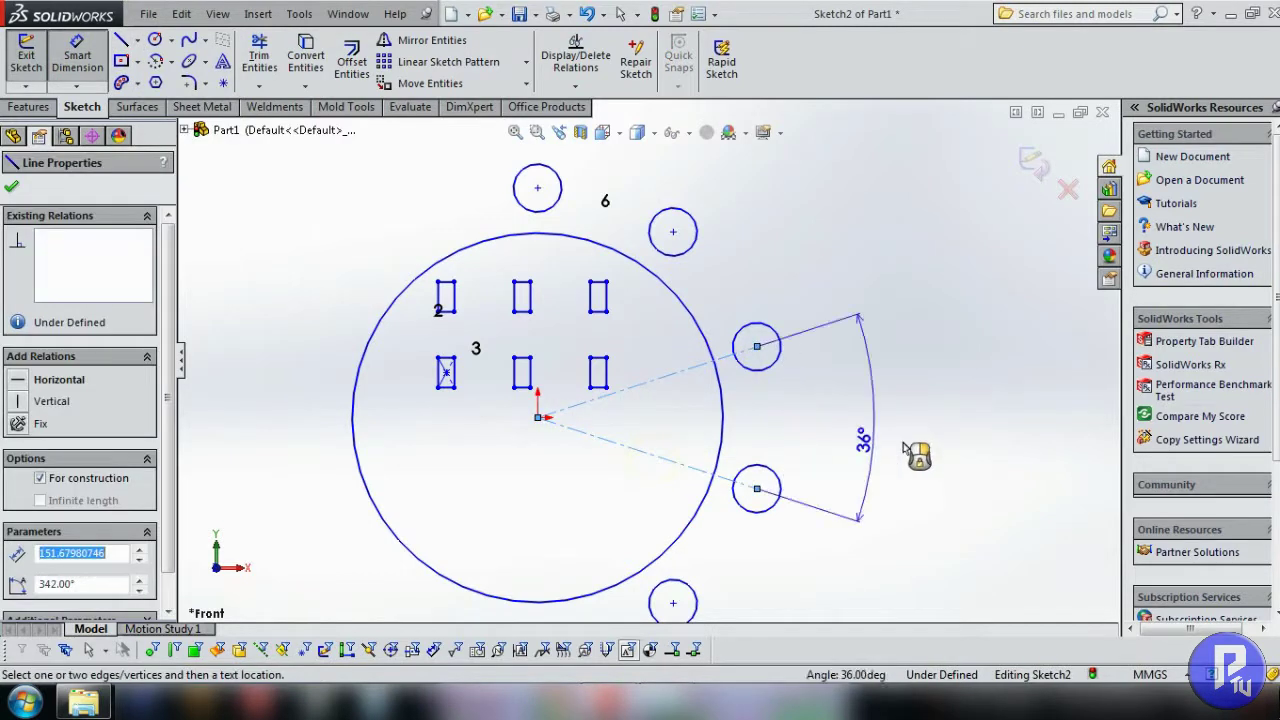
left_click(890, 450)
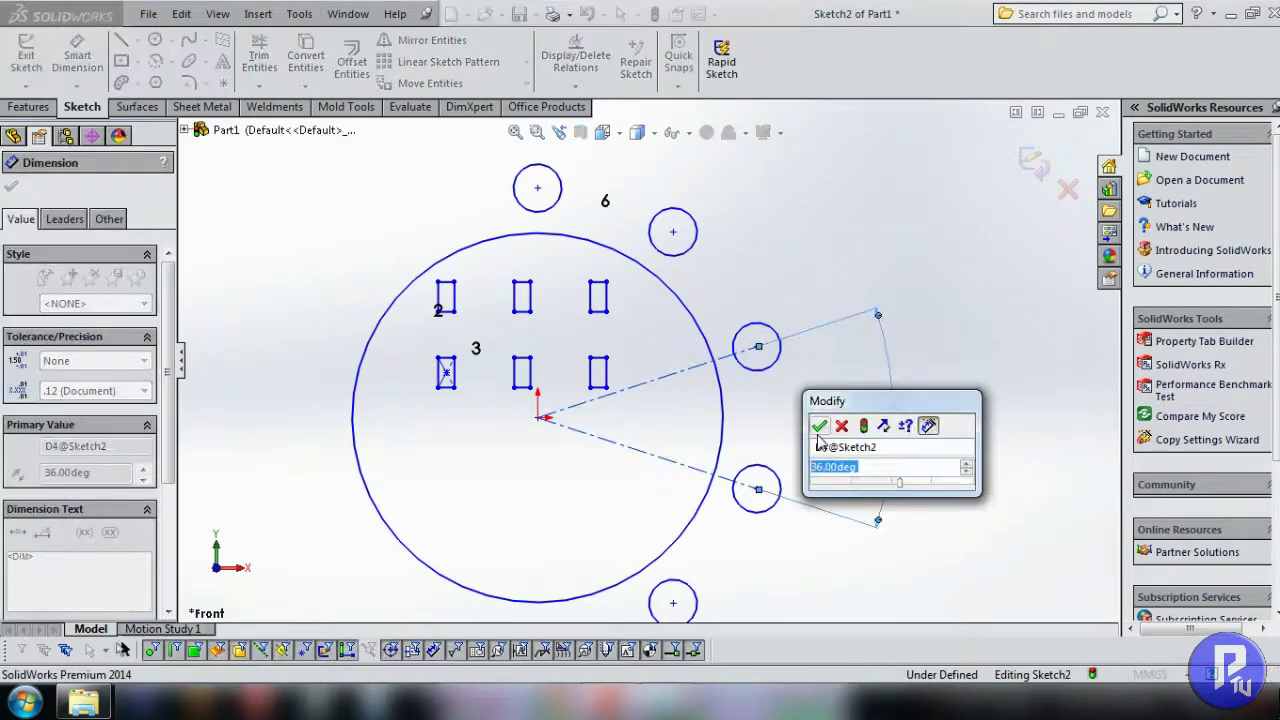
key("Return")
left_click(1025, 432)
scroll(890, 520, "up", 2)
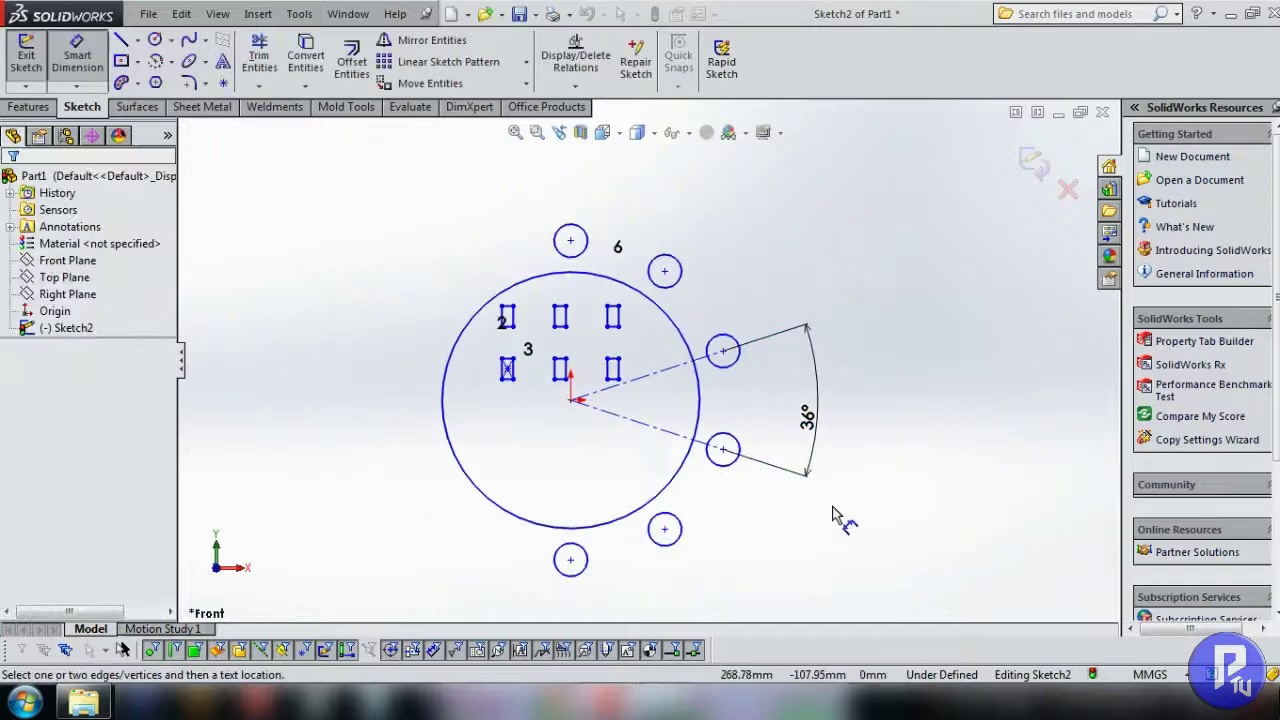
scroll(555, 477, "up", 1)
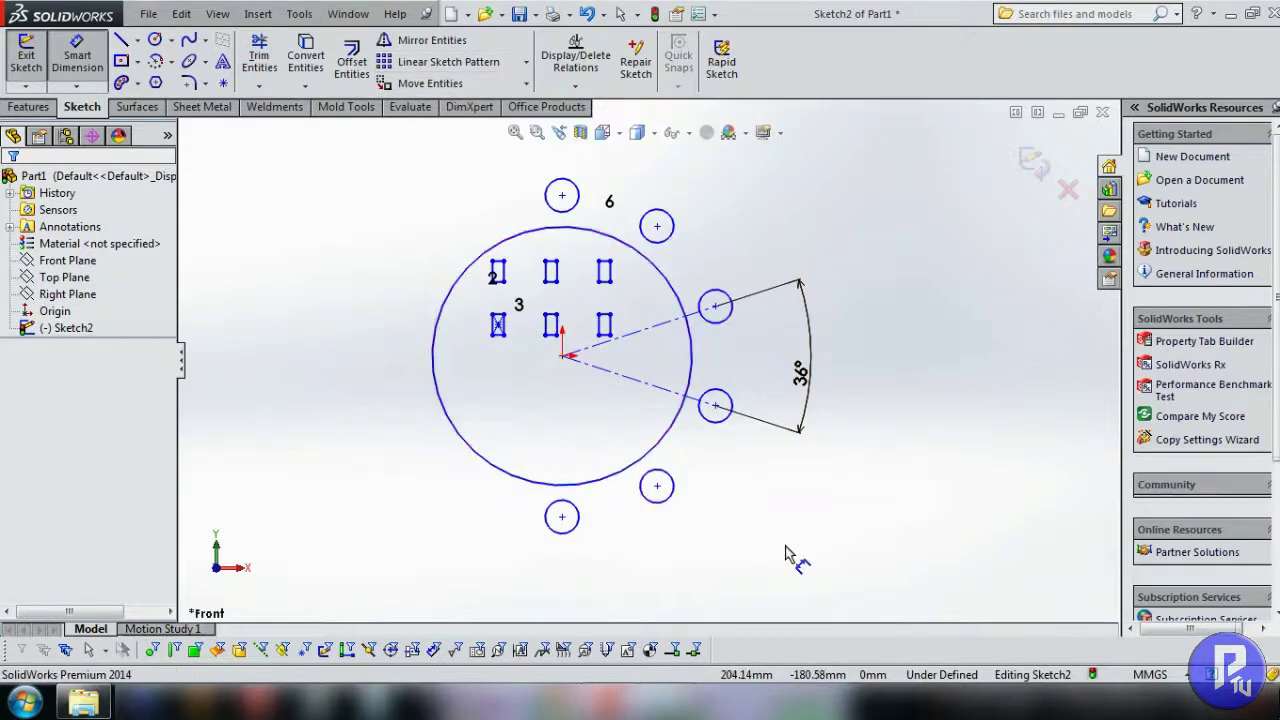
scroll(575, 345, "up", 1)
scroll(600, 400, "down", 2)
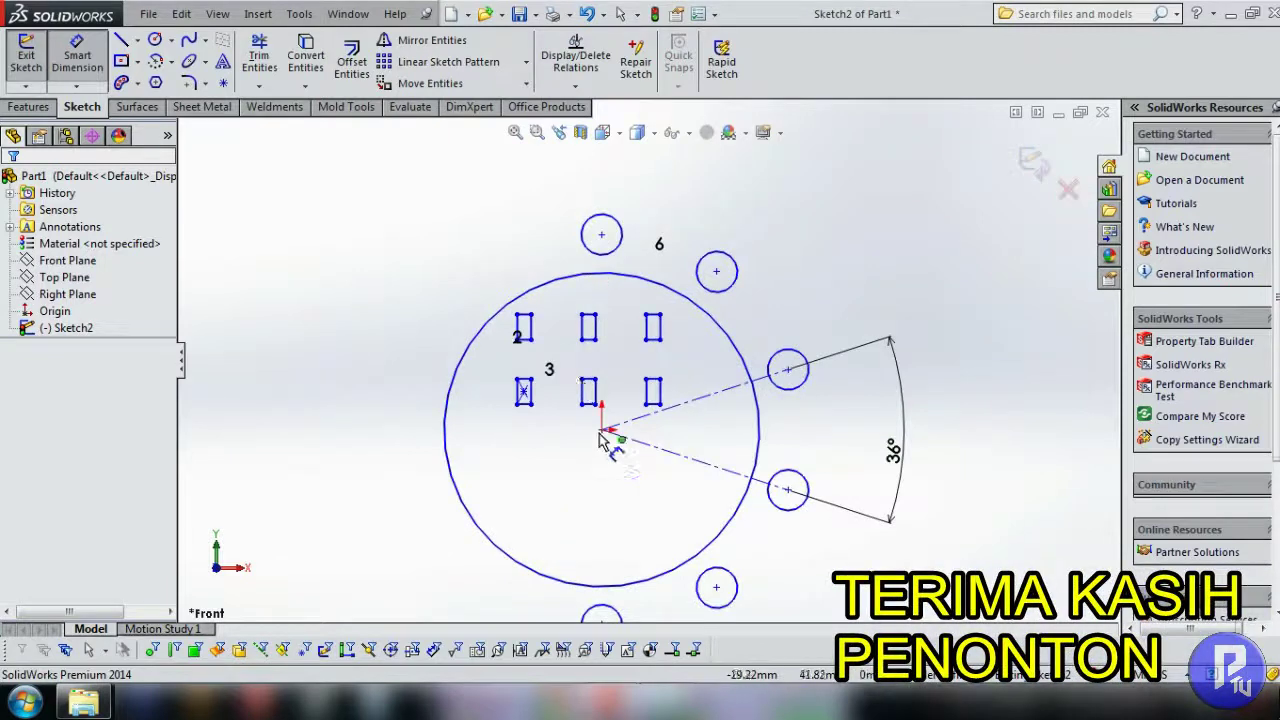
scroll(620, 475, "up", 2)
scroll(678, 398, "down", 2)
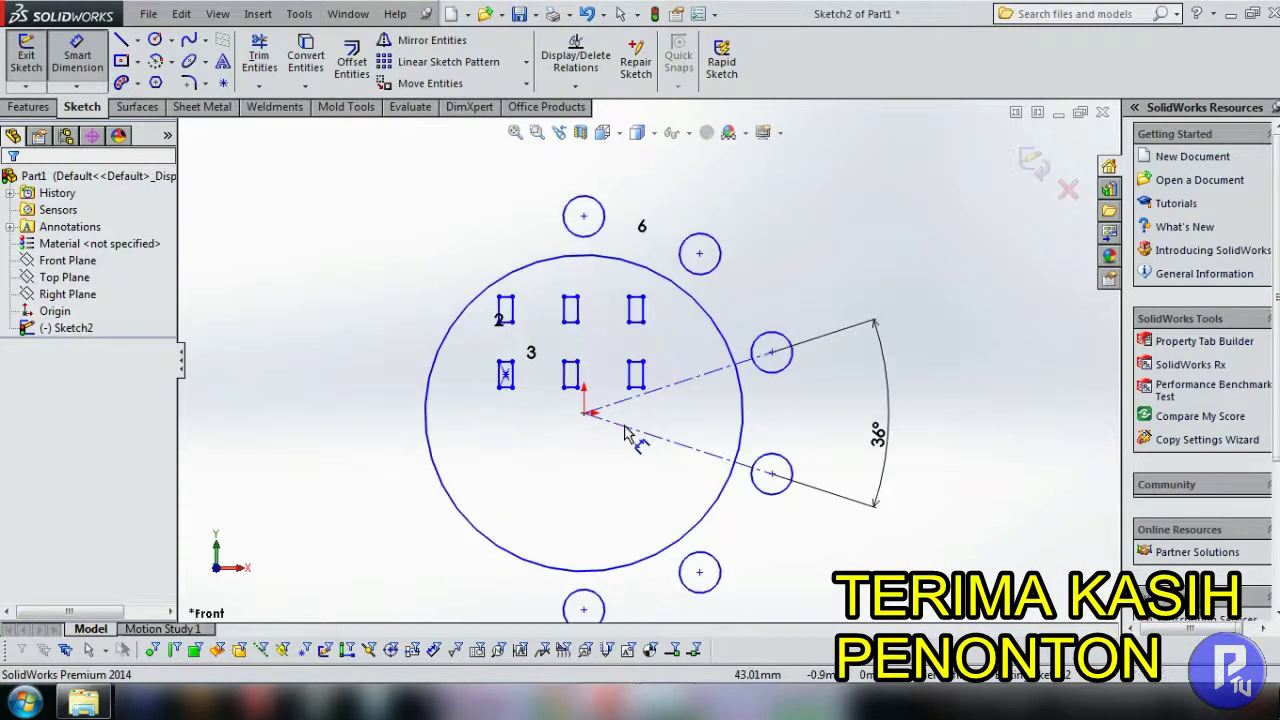